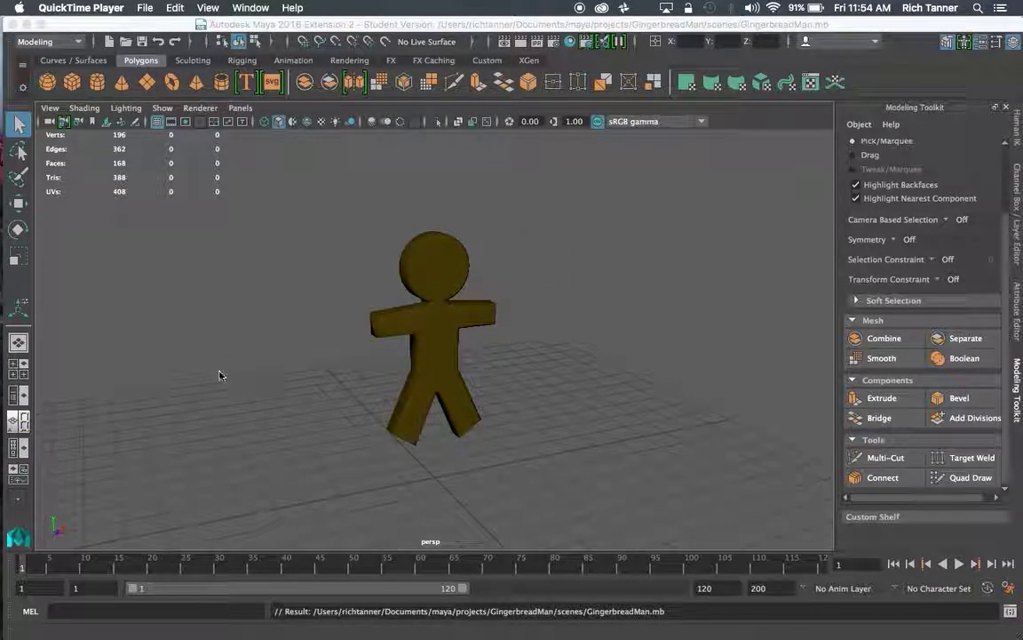
Step: Select the gingerbread man mesh in the perspective view
{"action": "left_click", "coordinate": [454, 335]}
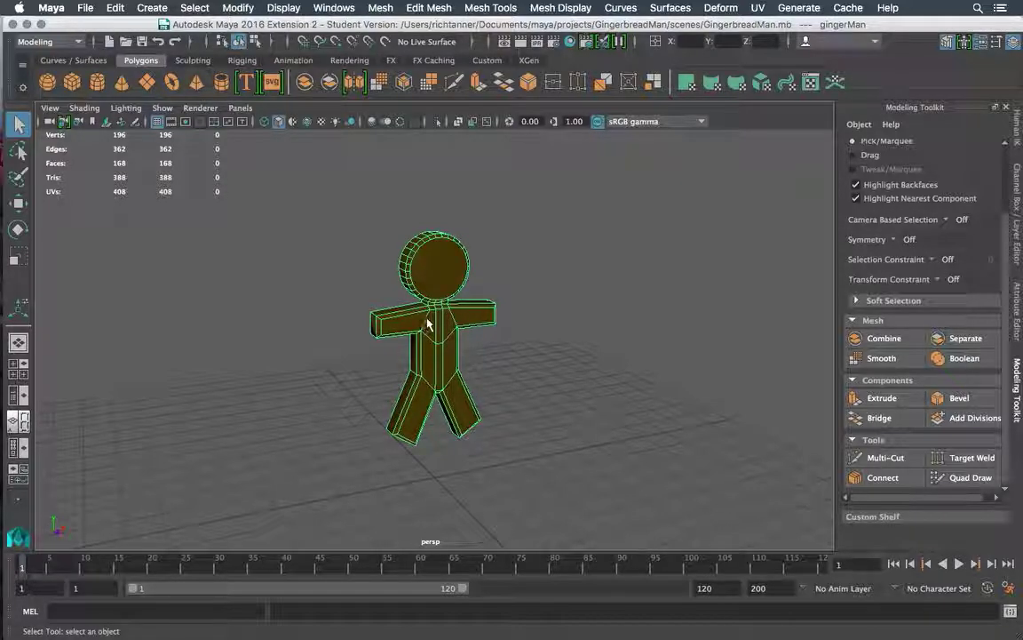
{"action": "left_click_drag", "start_coordinate": [451, 337], "coordinate": [429, 343], "text": "alt"}
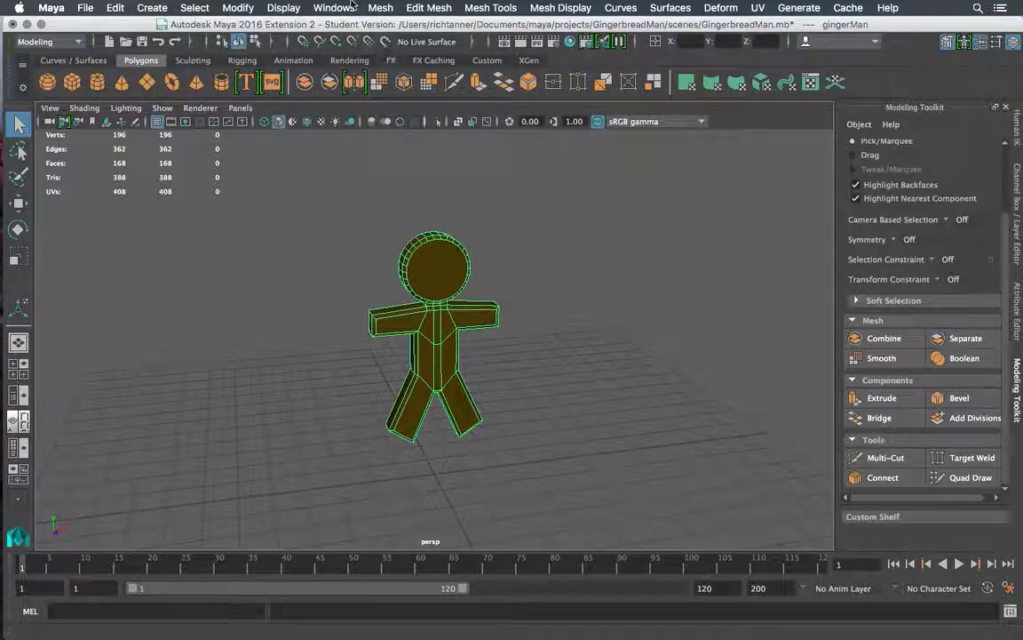
{"action": "double_click", "coordinate": [301, 29]}
{"action": "left_click_drag", "start_coordinate": [255, 65], "coordinate": [614, 171]}
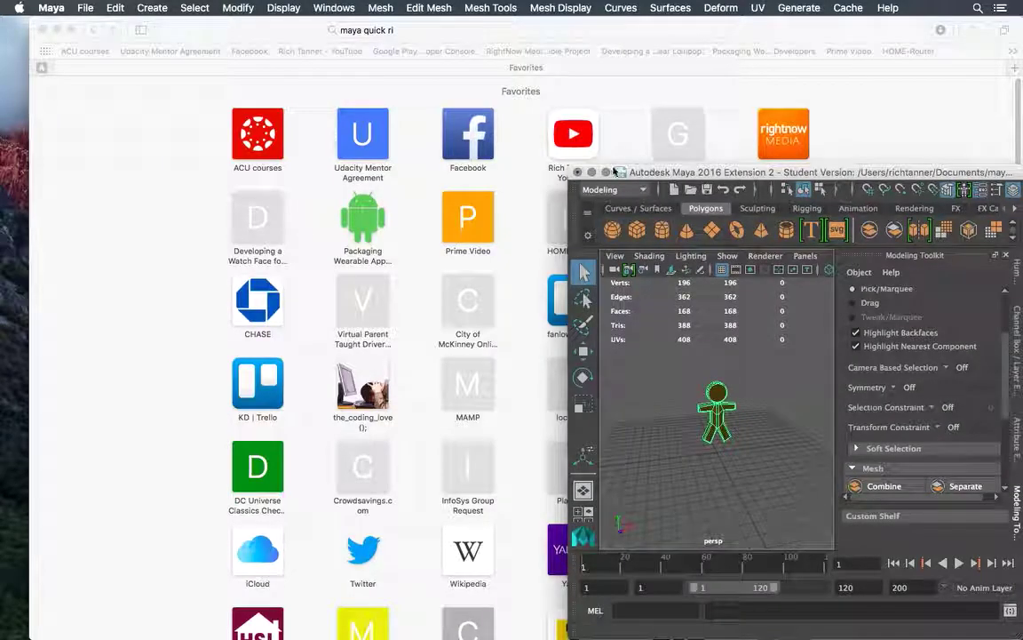
{"action": "left_click", "coordinate": [606, 173]}
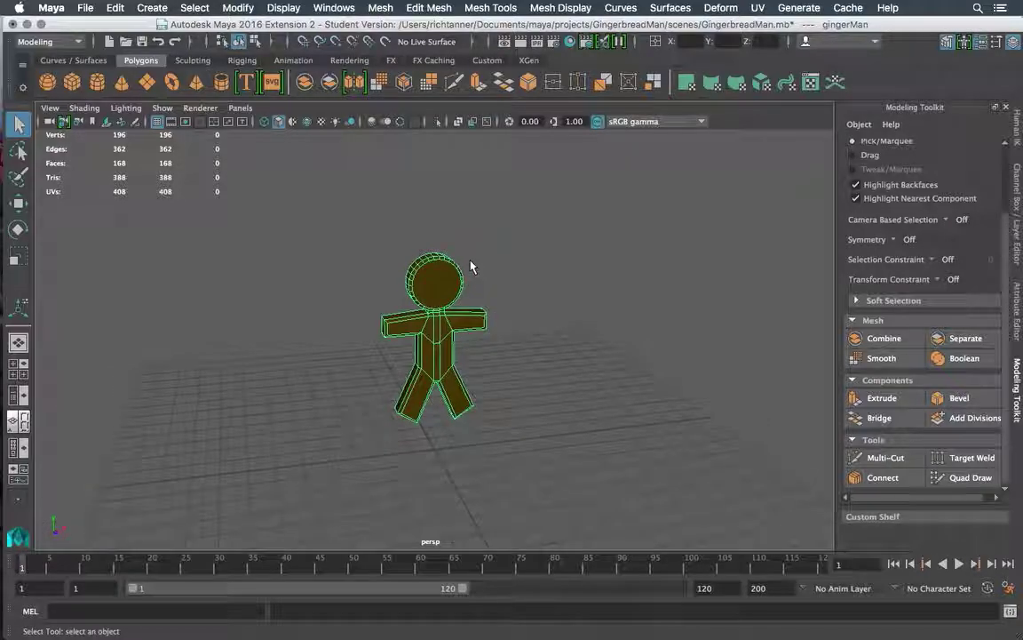
Step: Move the gingerbread man straight down in the front view so its feet sit at ground level, and deselect it
{"action": "left_click_drag", "start_coordinate": [468, 286], "coordinate": [418, 271], "text": "alt"}
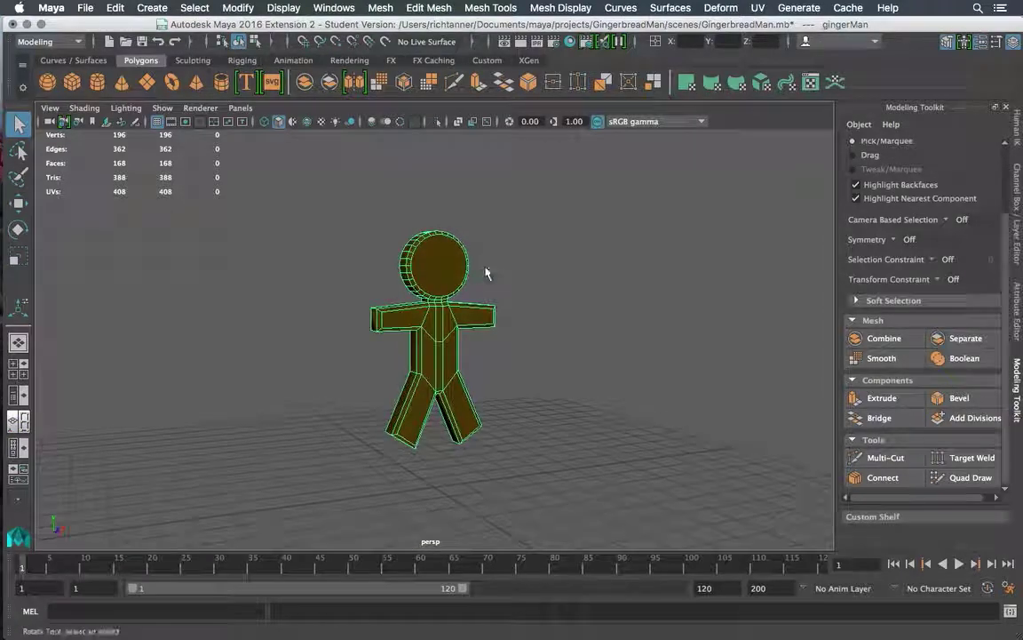
{"action": "mouse_move", "coordinate": [2, 302]}
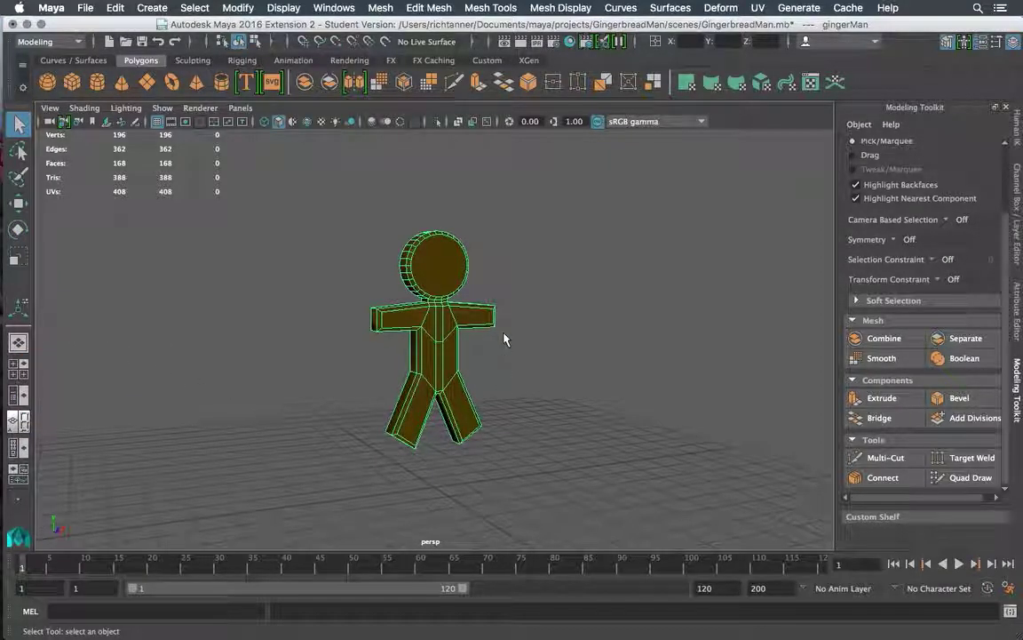
{"action": "key", "text": "space"}
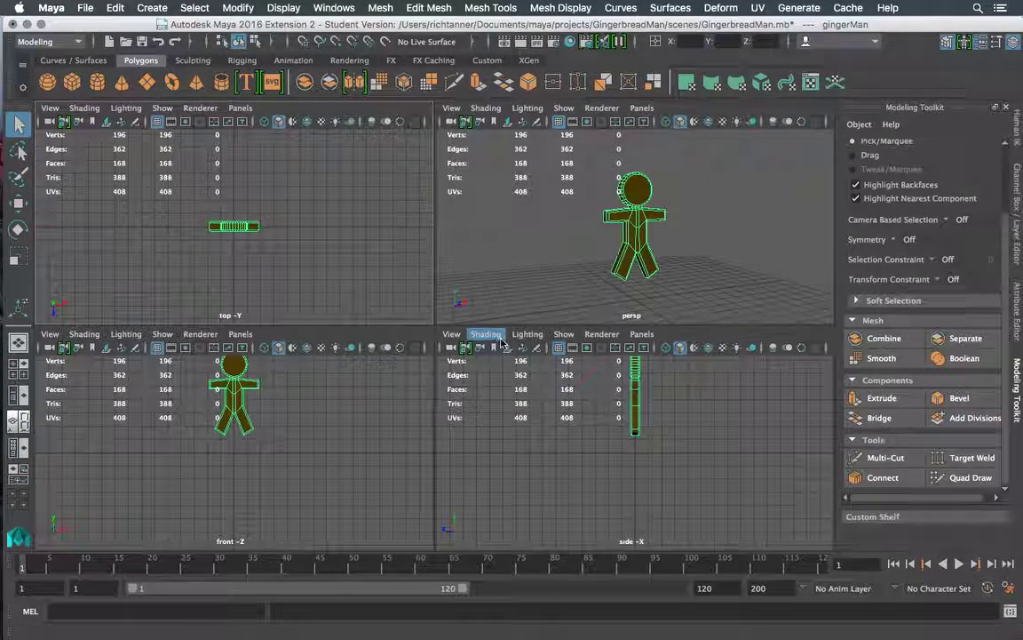
{"action": "left_click", "coordinate": [17, 204]}
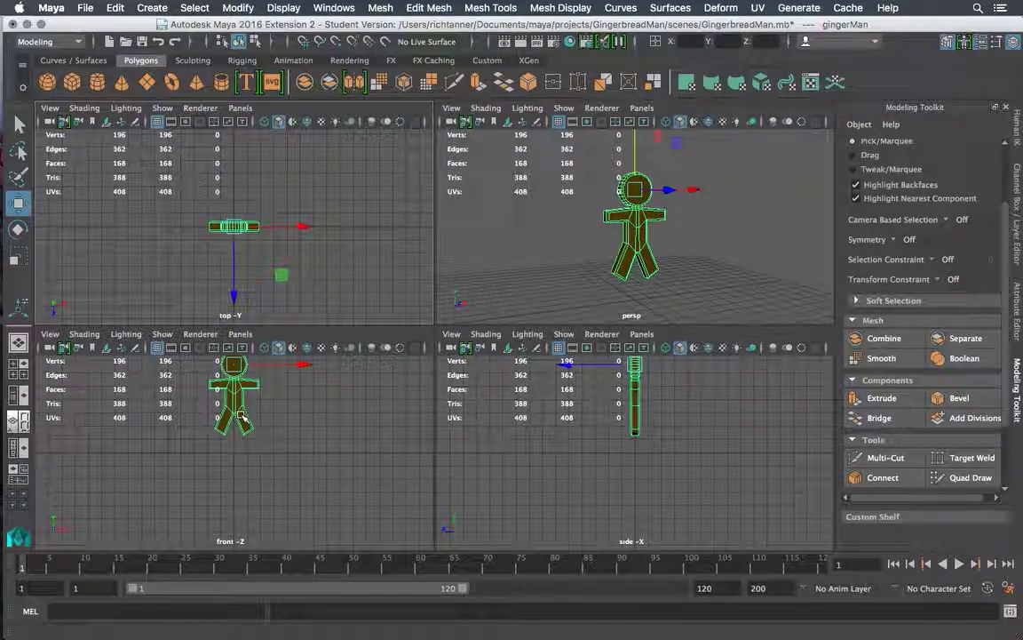
{"action": "scroll", "coordinate": [238, 404], "scroll_direction": "up", "scroll_amount": 3}
{"action": "scroll", "coordinate": [238, 404], "scroll_direction": "down", "scroll_amount": 3}
{"action": "middle_click_drag", "start_coordinate": [238, 356], "coordinate": [238, 415], "text": "alt"}
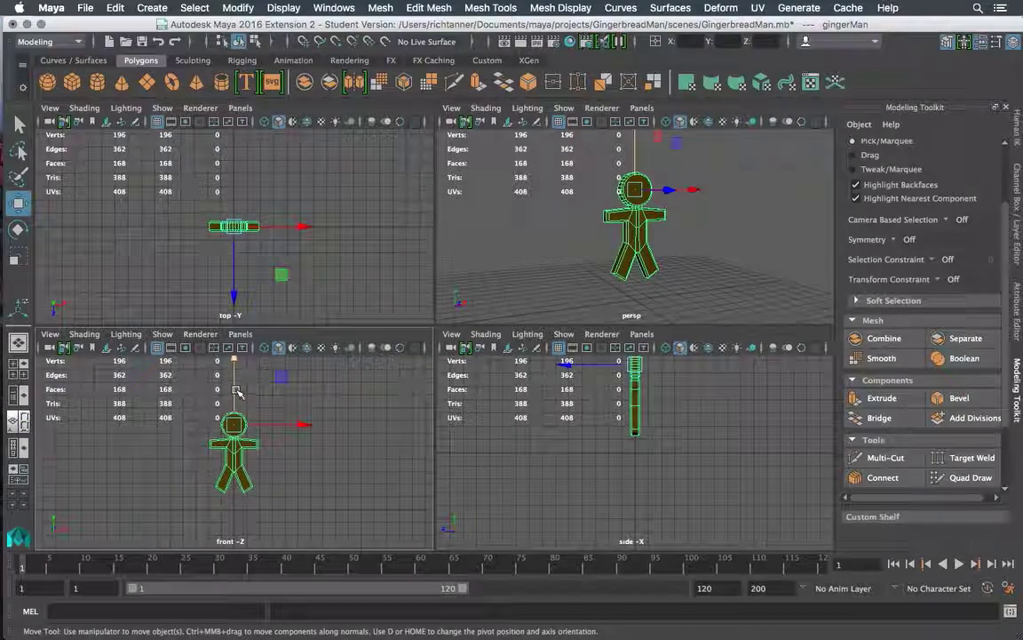
{"action": "left_click_drag", "start_coordinate": [238, 391], "coordinate": [236, 406]}
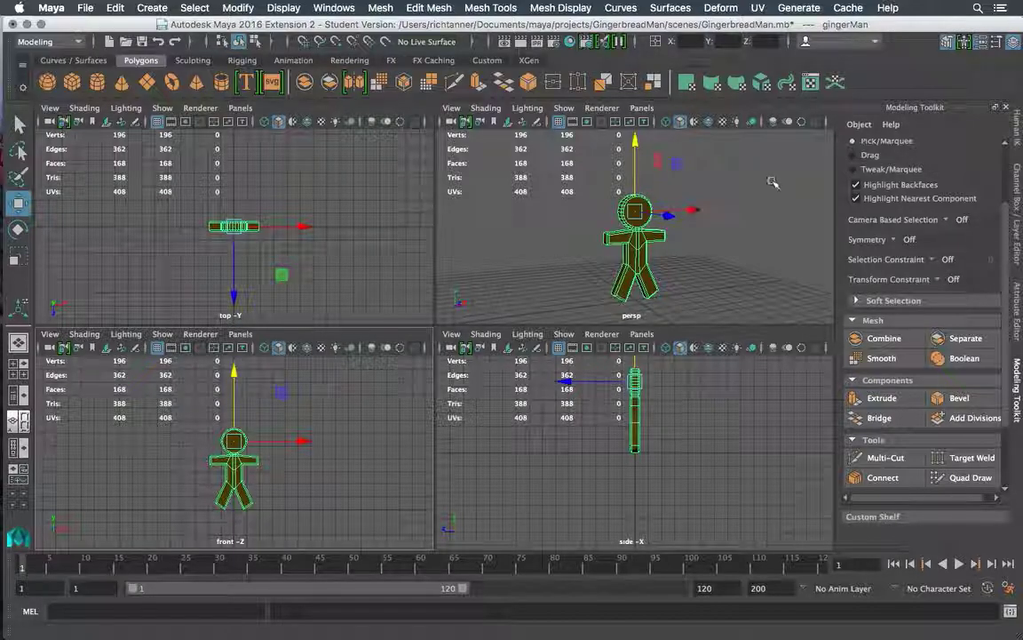
{"action": "key", "text": "space"}
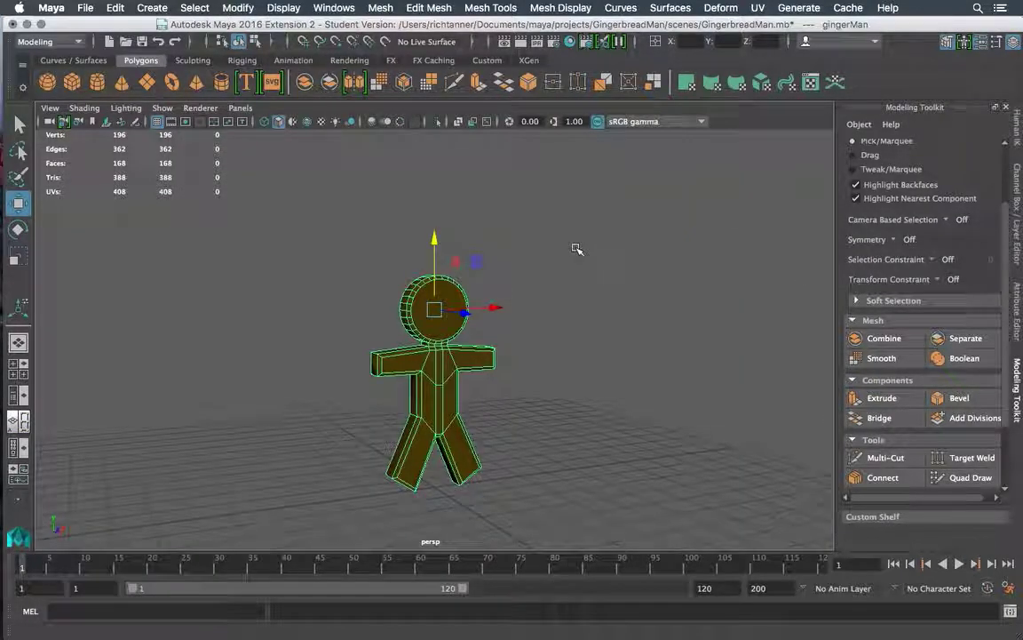
{"action": "left_click", "coordinate": [180, 228]}
{"action": "key", "text": "super+s"}
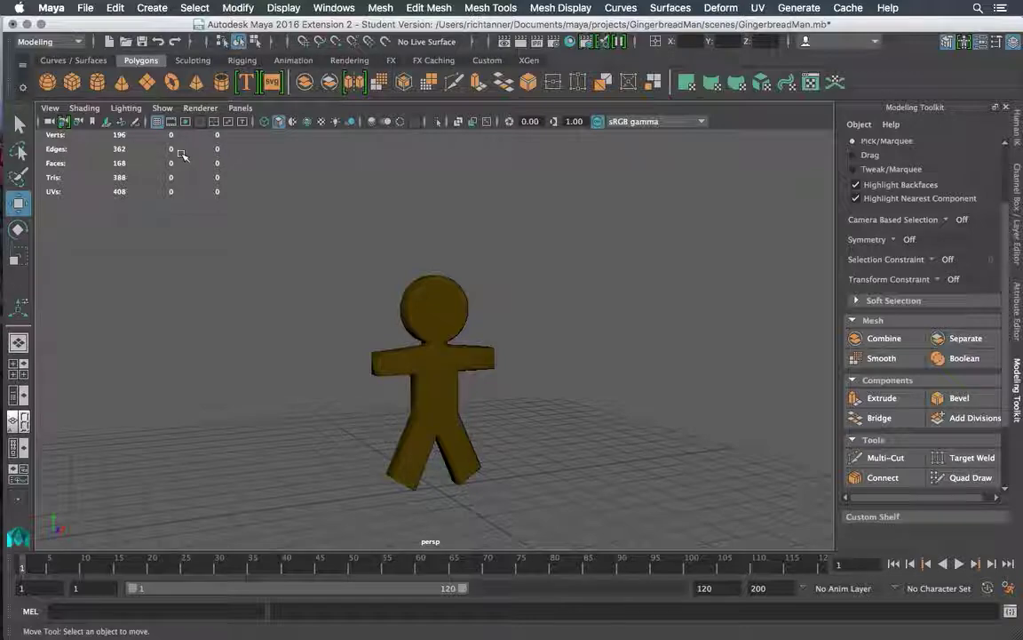
Step: Auto-rig the gingerbread man mesh with the Quick Rig tool in One-Click mode, and close the tool's window
{"action": "left_click", "coordinate": [241, 60]}
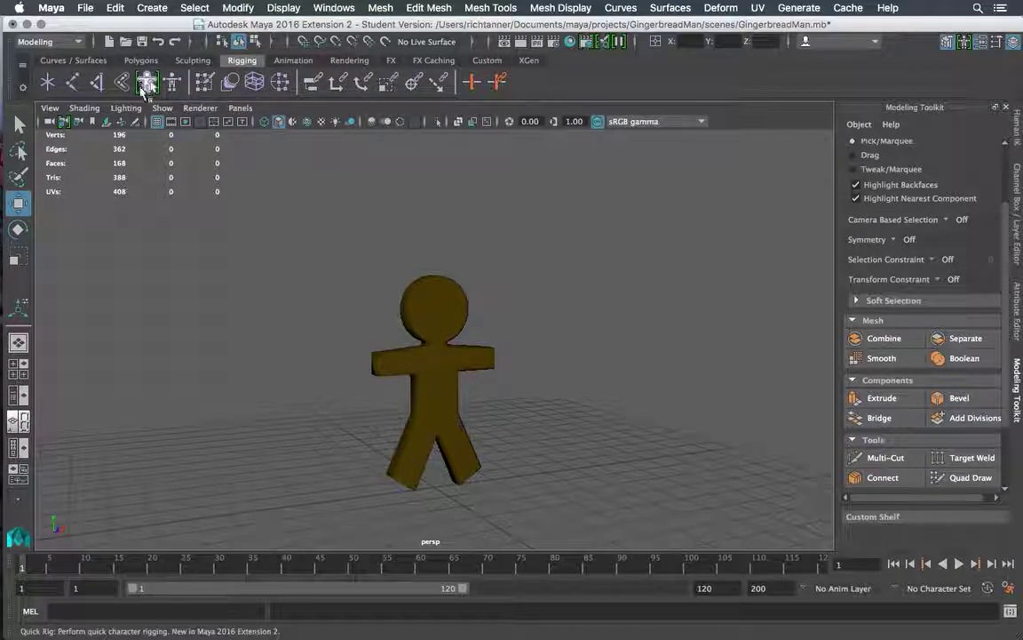
{"action": "left_click", "coordinate": [144, 85]}
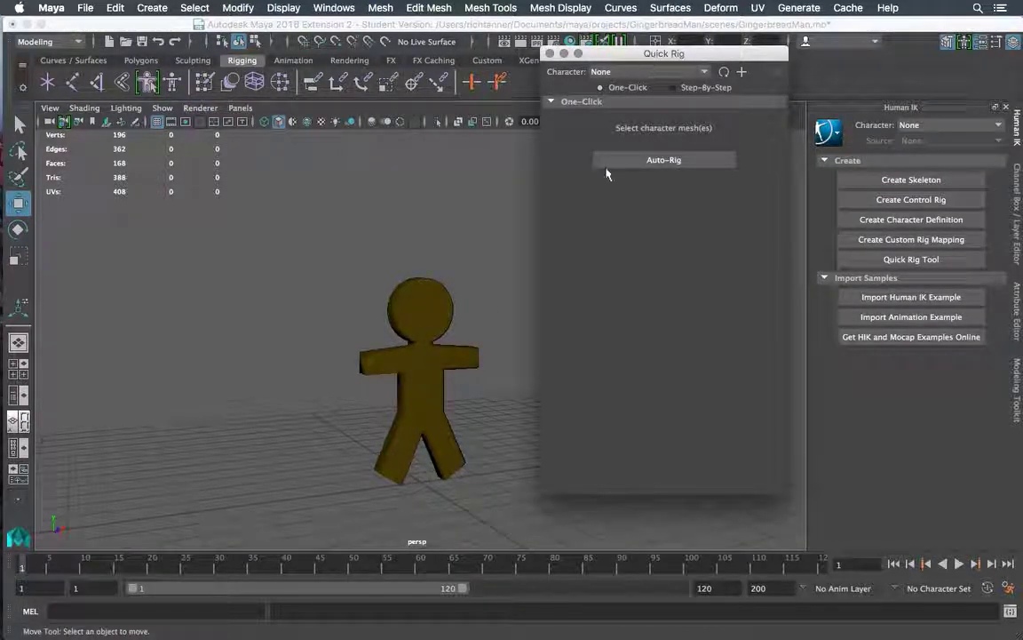
{"action": "left_click", "coordinate": [422, 296]}
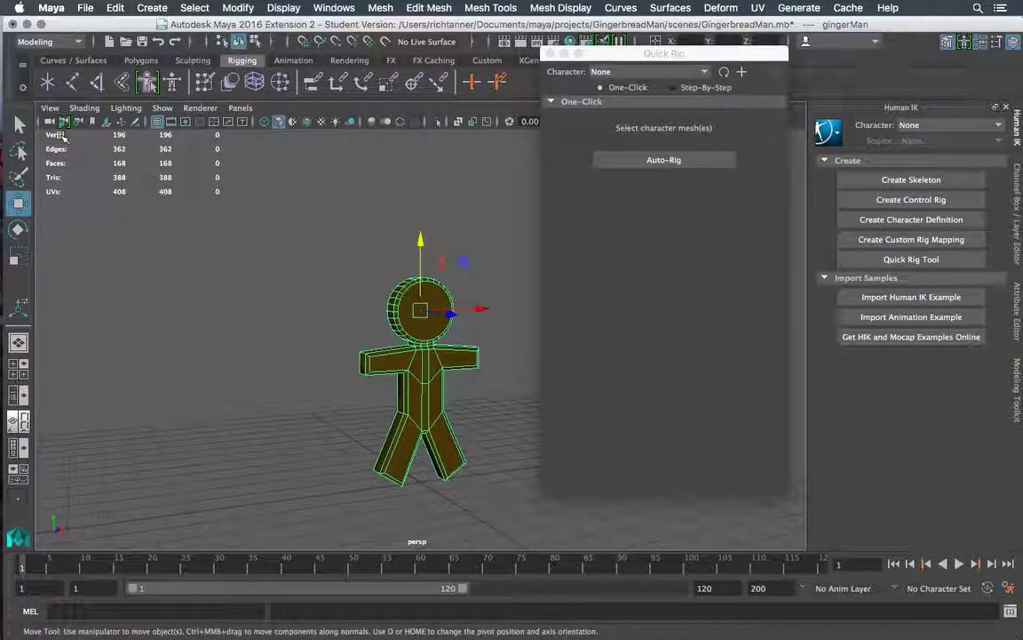
{"action": "left_click", "coordinate": [19, 127]}
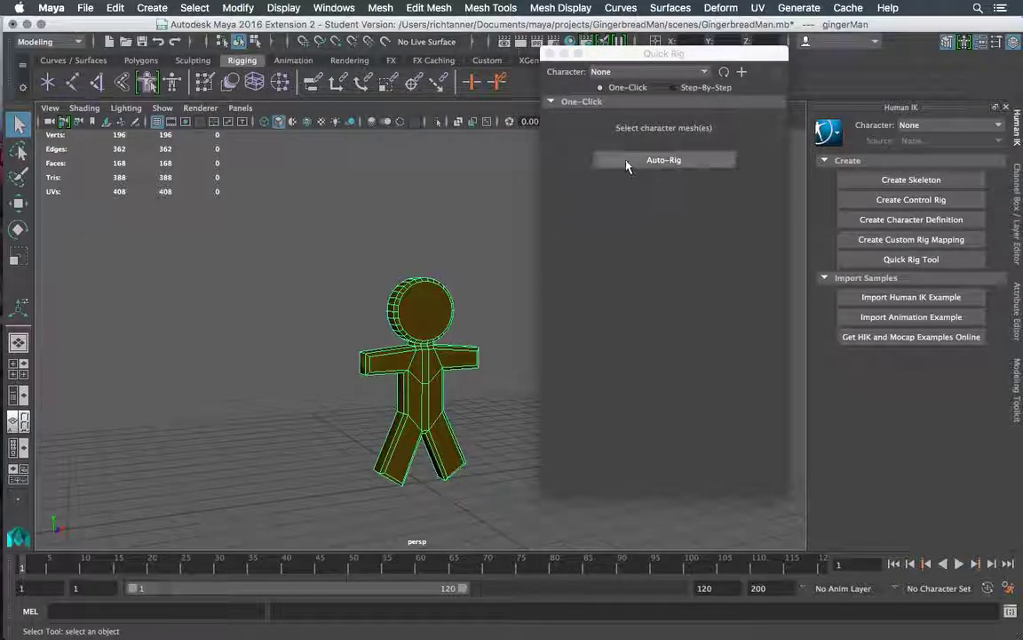
{"action": "left_click", "coordinate": [674, 159]}
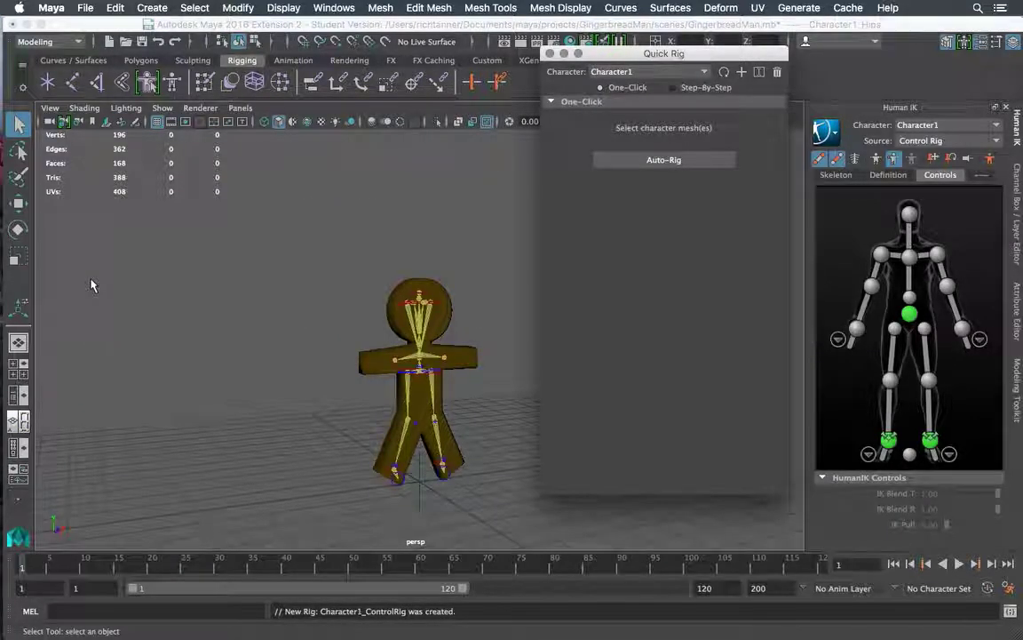
{"action": "left_click", "coordinate": [537, 204]}
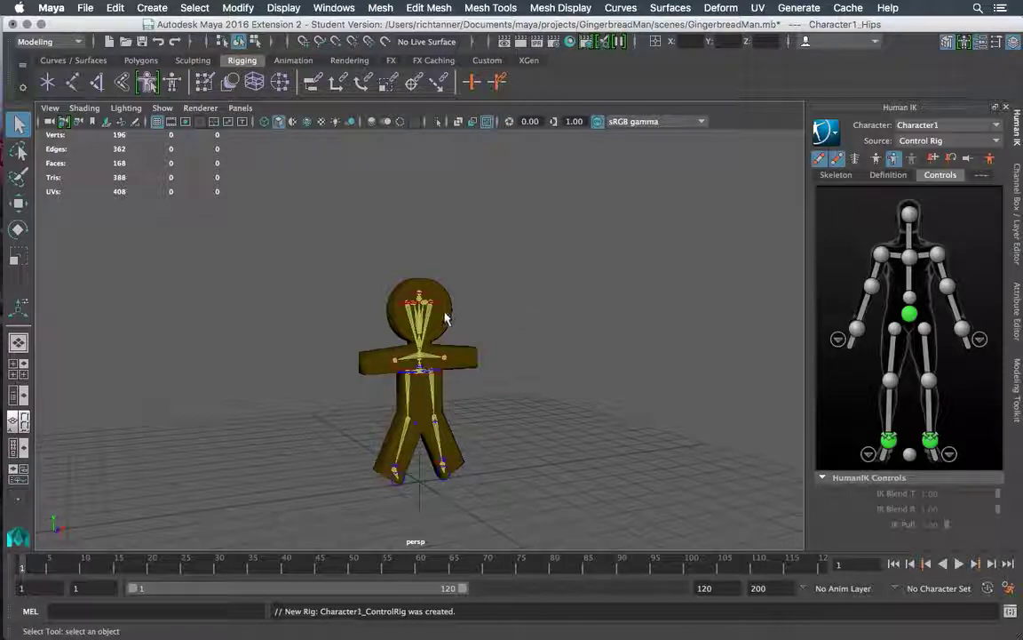
Step: Inspect how the skeleton fits the mesh by selecting the head, chest, shoulder, elbow, right wrist and right knee effectors in turn
{"action": "scroll", "coordinate": [396, 283], "scroll_direction": "up", "scroll_amount": 5}
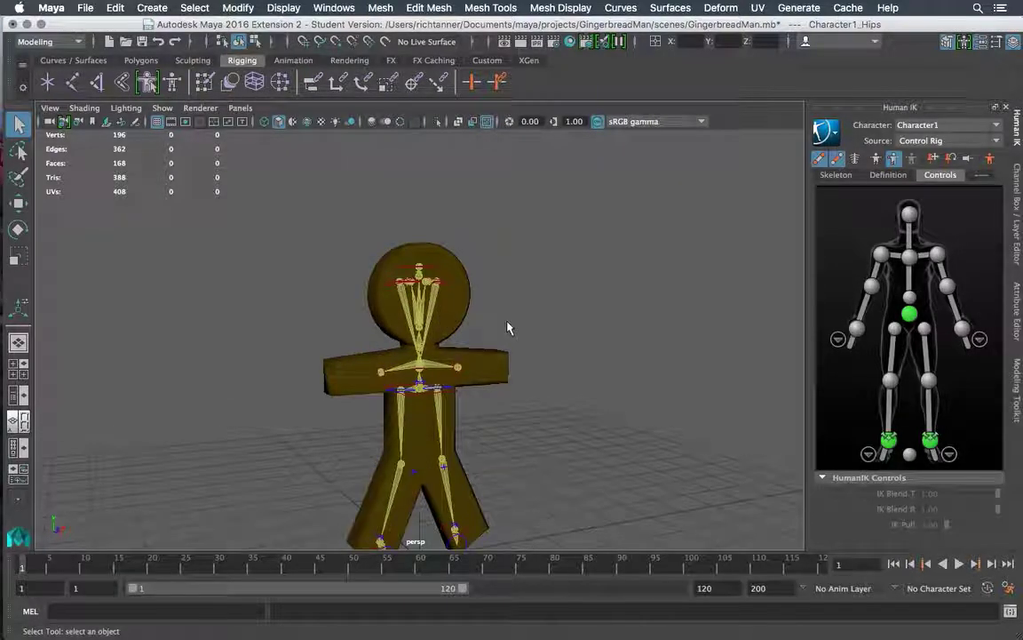
{"action": "left_click_drag", "start_coordinate": [506, 322], "coordinate": [471, 272], "text": "alt"}
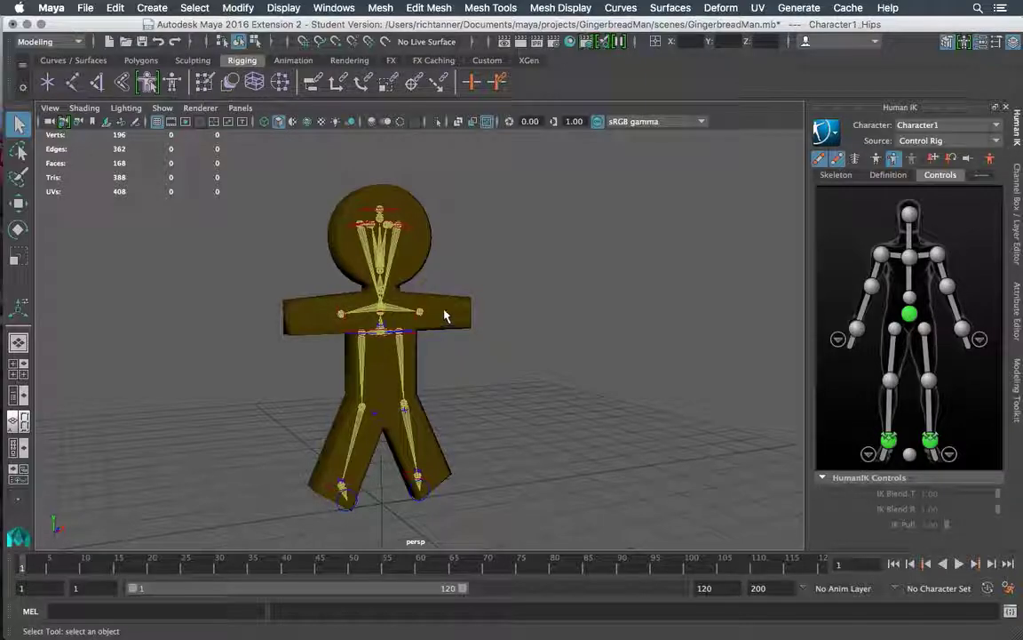
{"action": "left_click_drag", "start_coordinate": [434, 321], "coordinate": [373, 293], "text": "alt"}
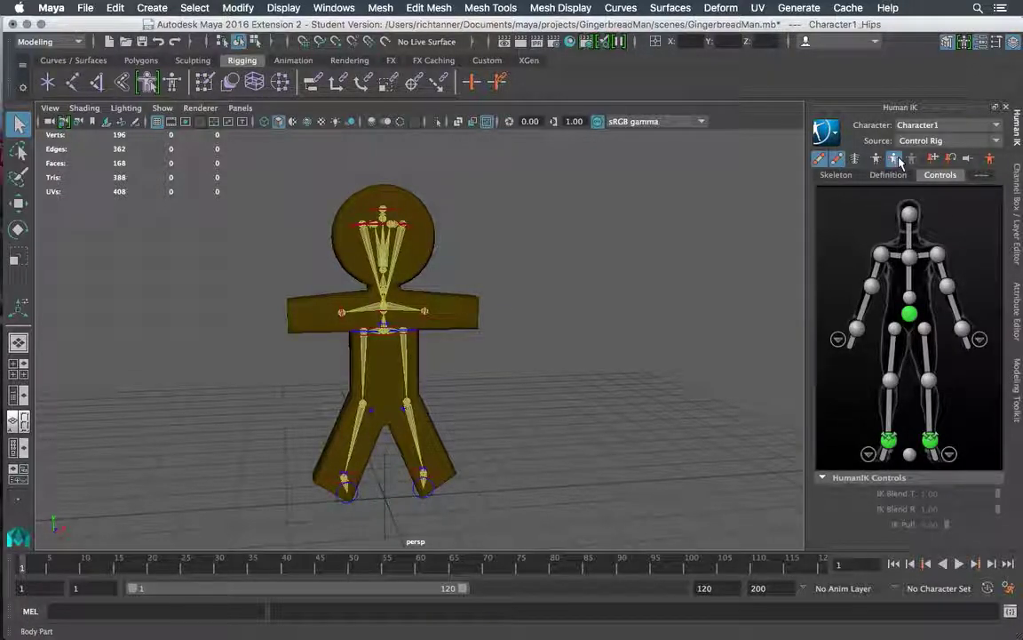
{"action": "left_click", "coordinate": [910, 215]}
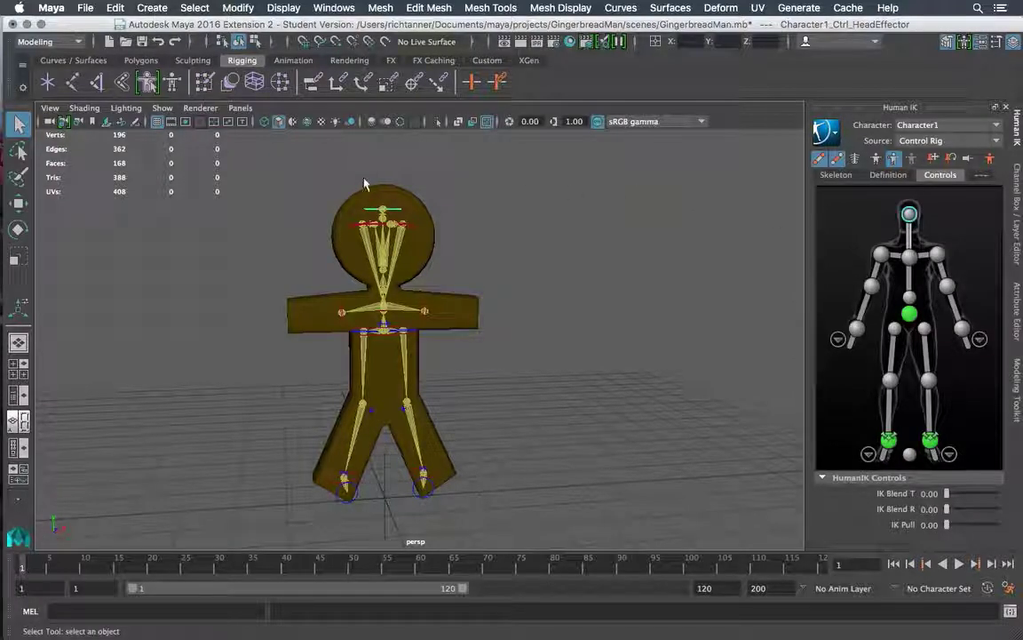
{"action": "left_click_drag", "start_coordinate": [366, 184], "coordinate": [391, 197], "text": "alt"}
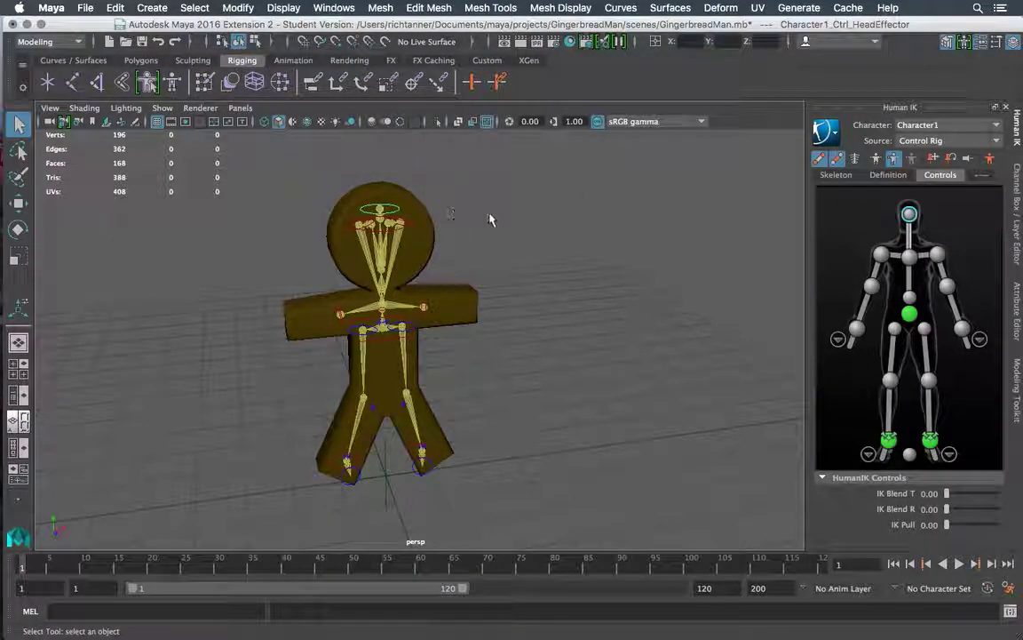
{"action": "left_click", "coordinate": [909, 257]}
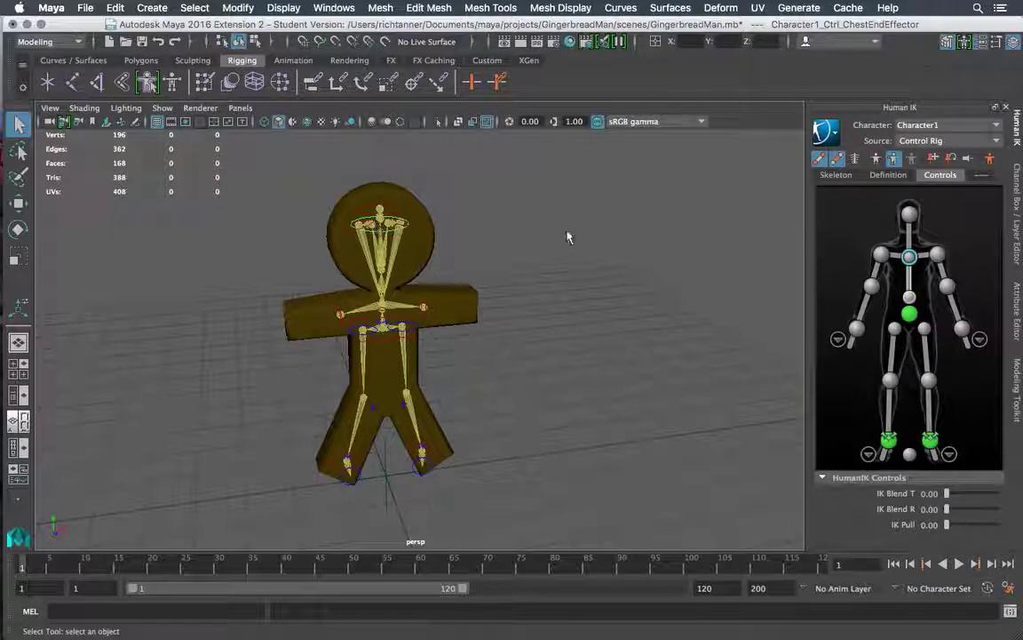
{"action": "left_click", "coordinate": [881, 256]}
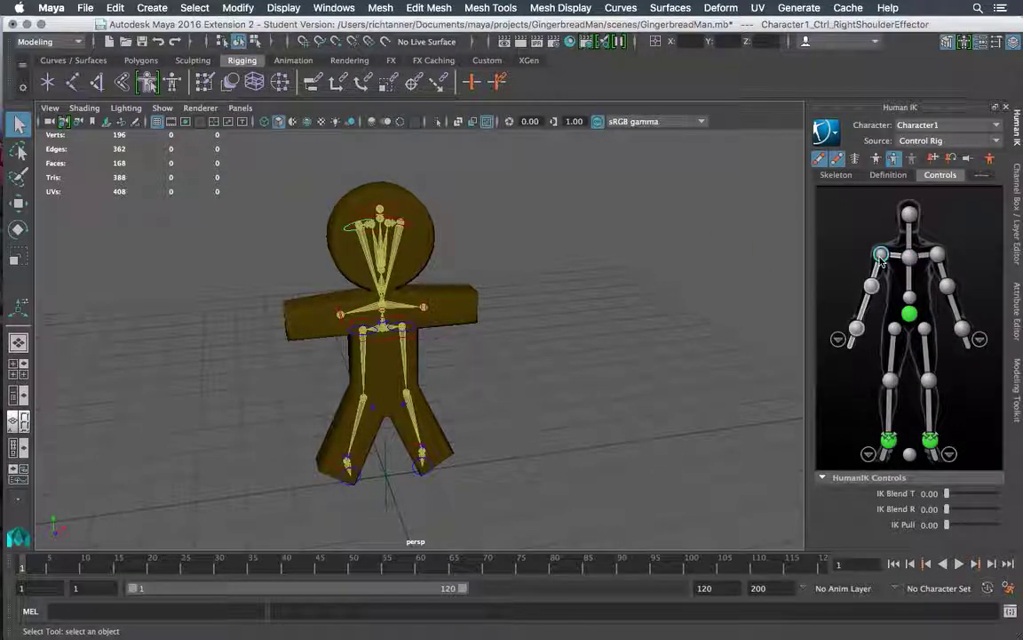
{"action": "left_click", "coordinate": [938, 255]}
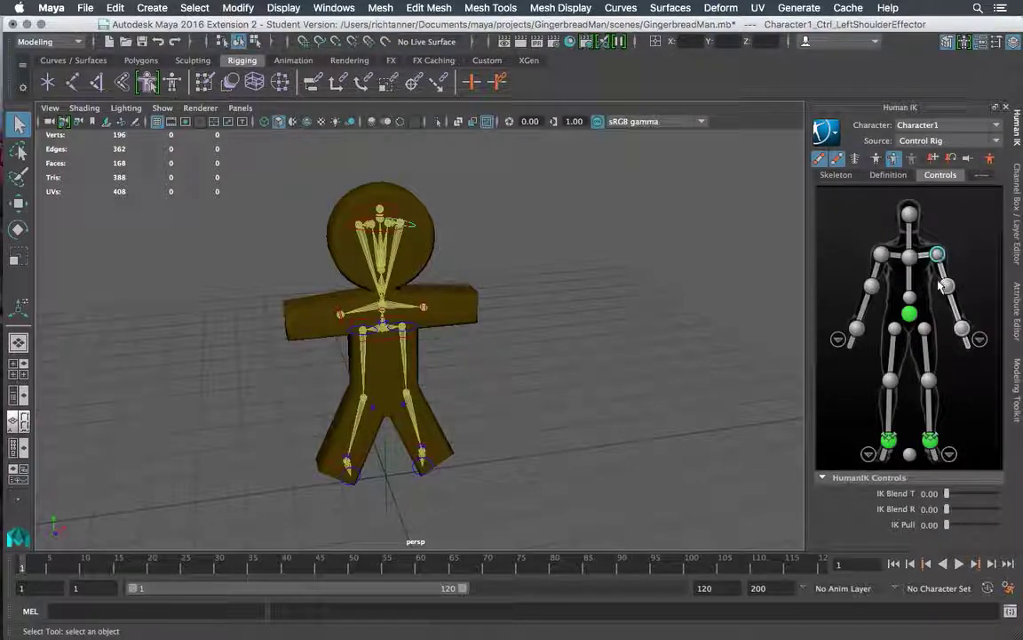
{"action": "left_click", "coordinate": [947, 286]}
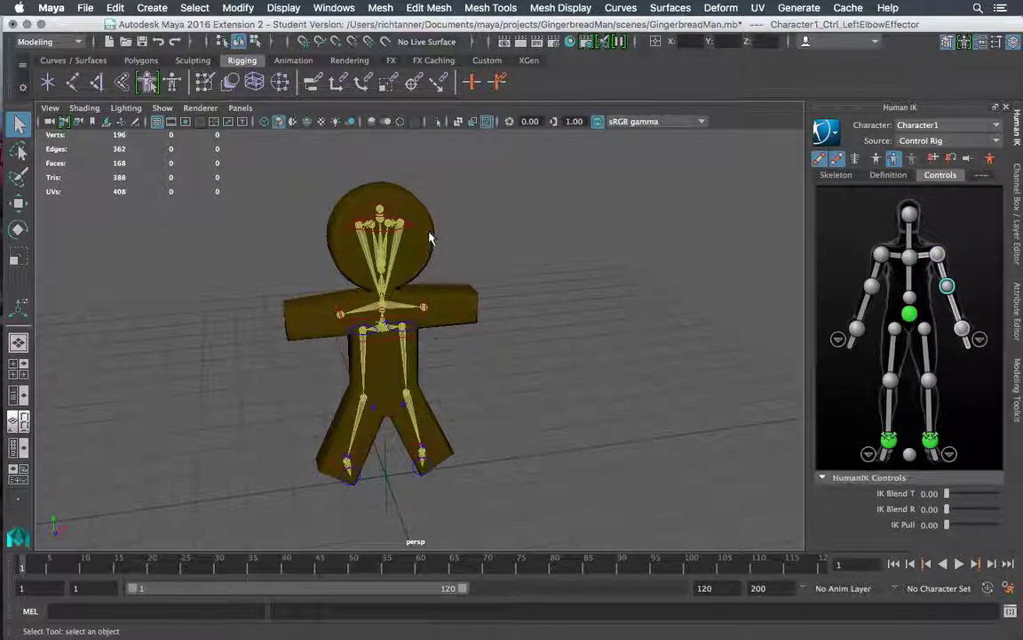
{"action": "left_click", "coordinate": [871, 286]}
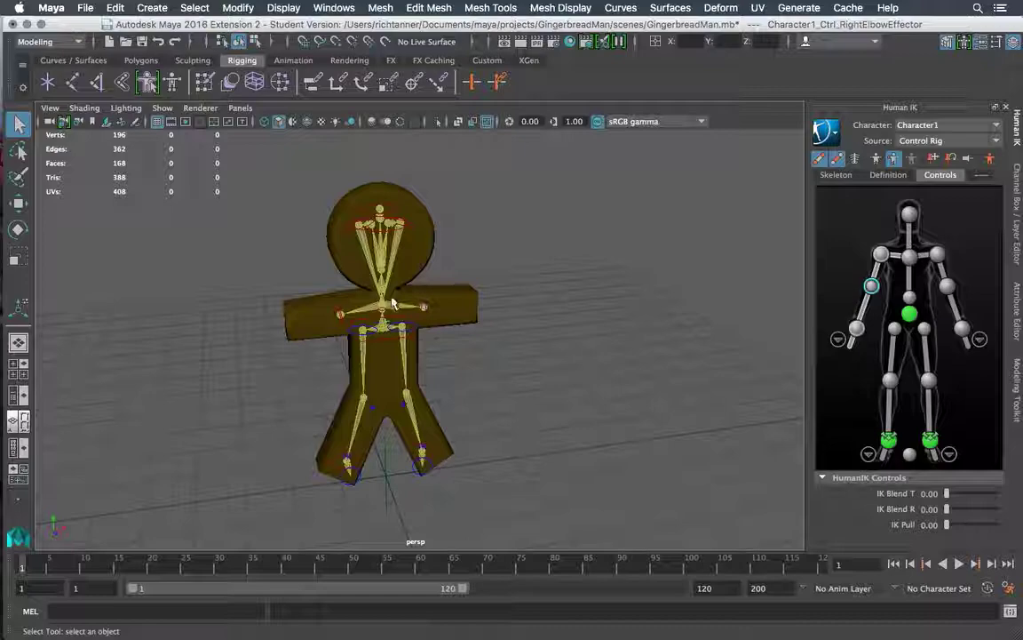
{"action": "left_click", "coordinate": [856, 329]}
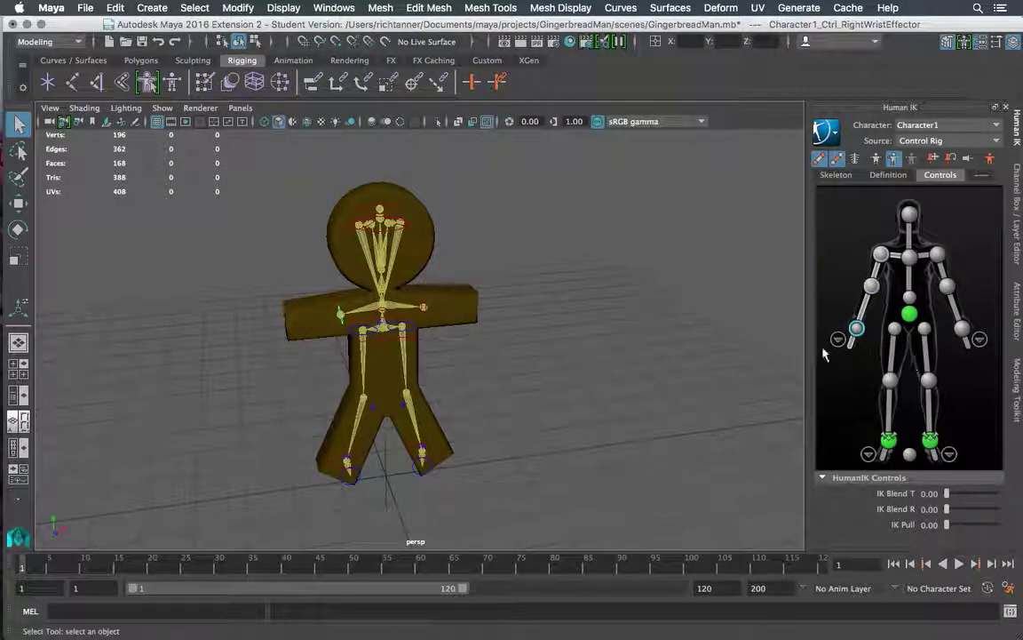
{"action": "mouse_move", "coordinate": [585, 365]}
{"action": "left_mouse_down", "text": "alt"}
{"action": "mouse_move", "coordinate": [624, 292]}
{"action": "mouse_move", "coordinate": [617, 325]}
{"action": "mouse_move", "coordinate": [601, 338]}
{"action": "mouse_move", "coordinate": [533, 346]}
{"action": "mouse_move", "coordinate": [601, 354]}
{"action": "left_mouse_up", "text": "alt"}
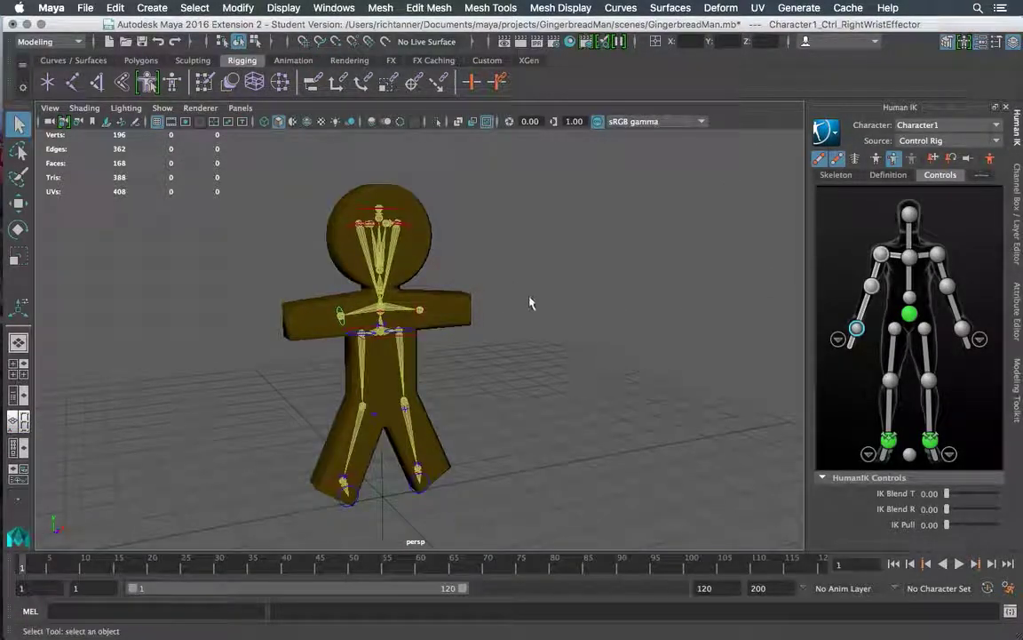
{"action": "mouse_move", "coordinate": [526, 300]}
{"action": "left_mouse_down", "text": "alt"}
{"action": "mouse_move", "coordinate": [477, 294]}
{"action": "mouse_move", "coordinate": [546, 299]}
{"action": "mouse_move", "coordinate": [546, 276]}
{"action": "mouse_move", "coordinate": [520, 269]}
{"action": "mouse_move", "coordinate": [525, 286]}
{"action": "left_mouse_up", "text": "alt"}
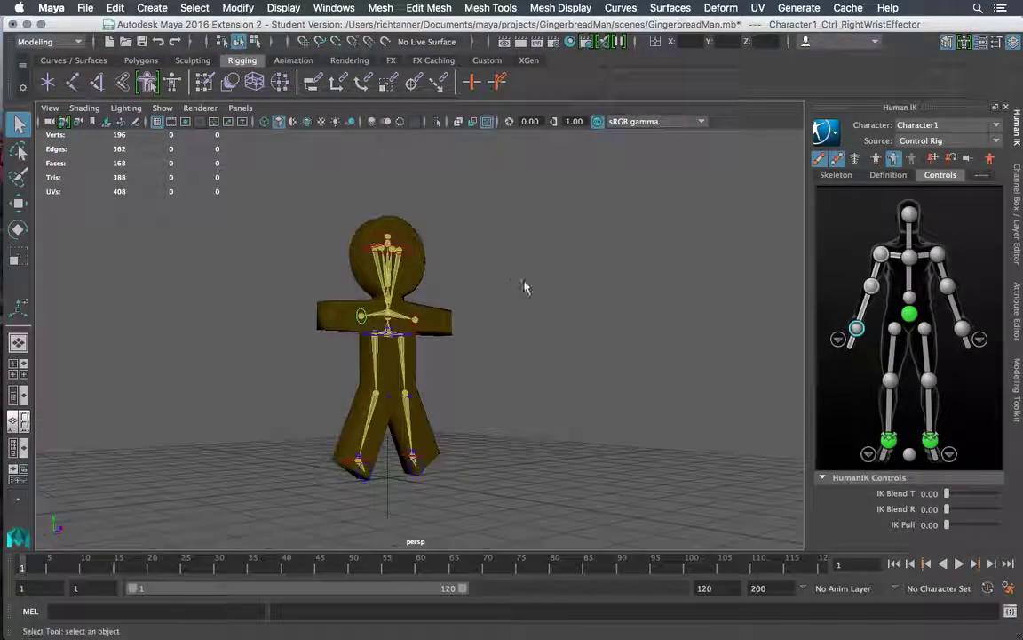
{"action": "left_click", "coordinate": [890, 381]}
Step: Move the hips effector of the control rig vertically to test how the legs and body deform
{"action": "left_click", "coordinate": [909, 318]}
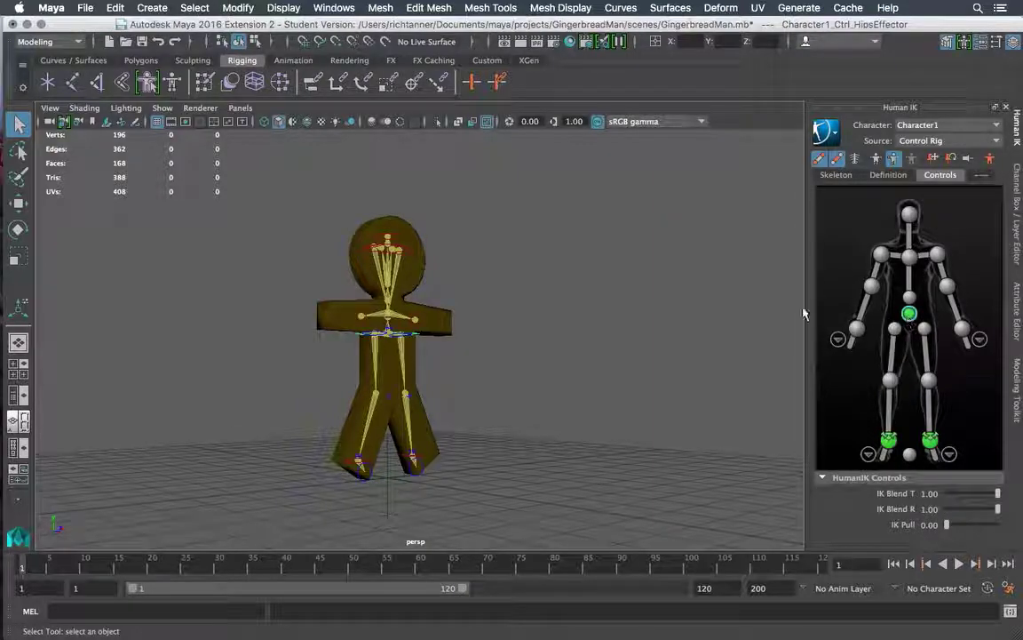
{"action": "left_click", "coordinate": [17, 203]}
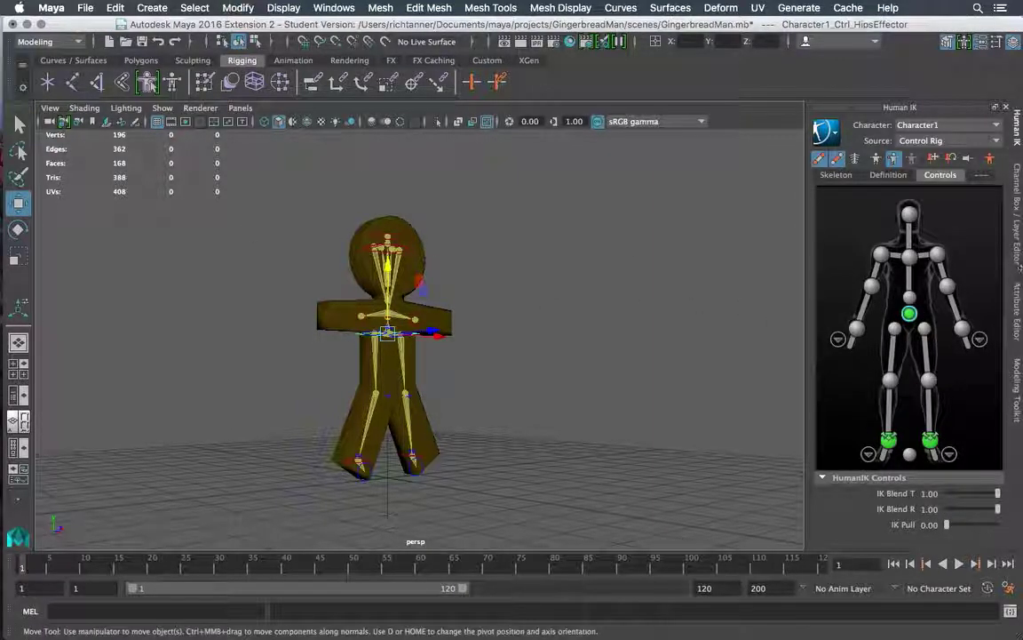
{"action": "left_click_drag", "start_coordinate": [391, 266], "coordinate": [391, 302]}
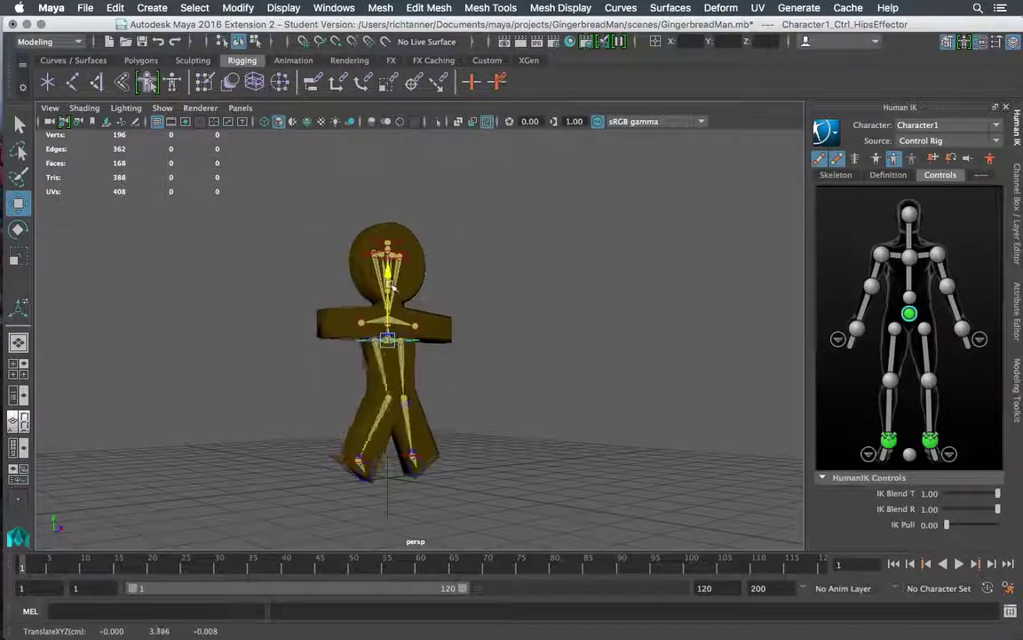
{"action": "left_click_drag", "start_coordinate": [388, 249], "coordinate": [400, 305]}
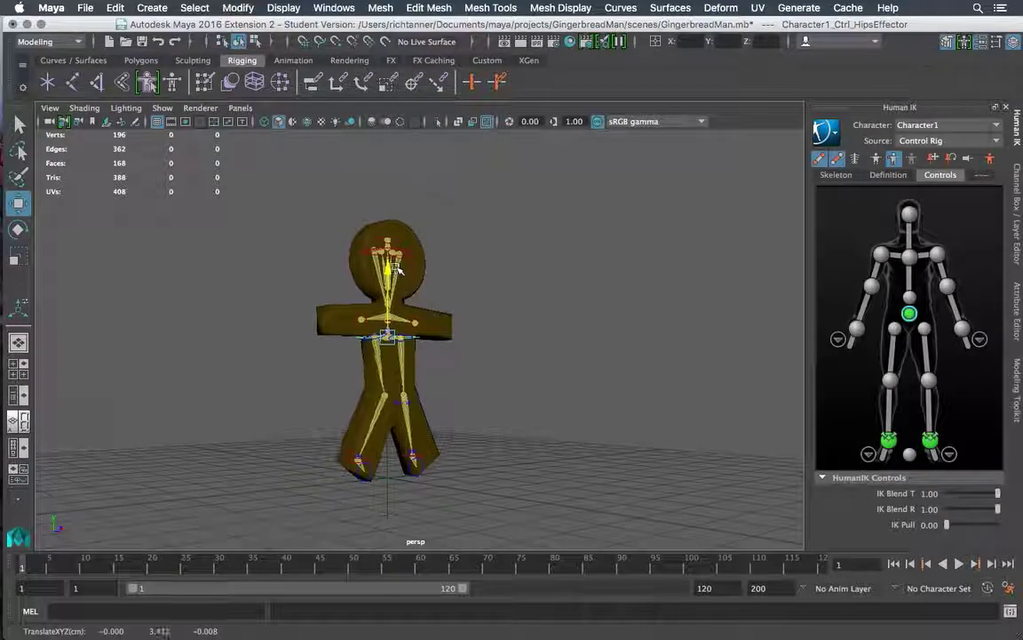
Step: Move the right and left elbow effectors outward, away from the body, to test how the arms deform
{"action": "left_click_drag", "start_coordinate": [595, 269], "coordinate": [512, 292], "text": "alt"}
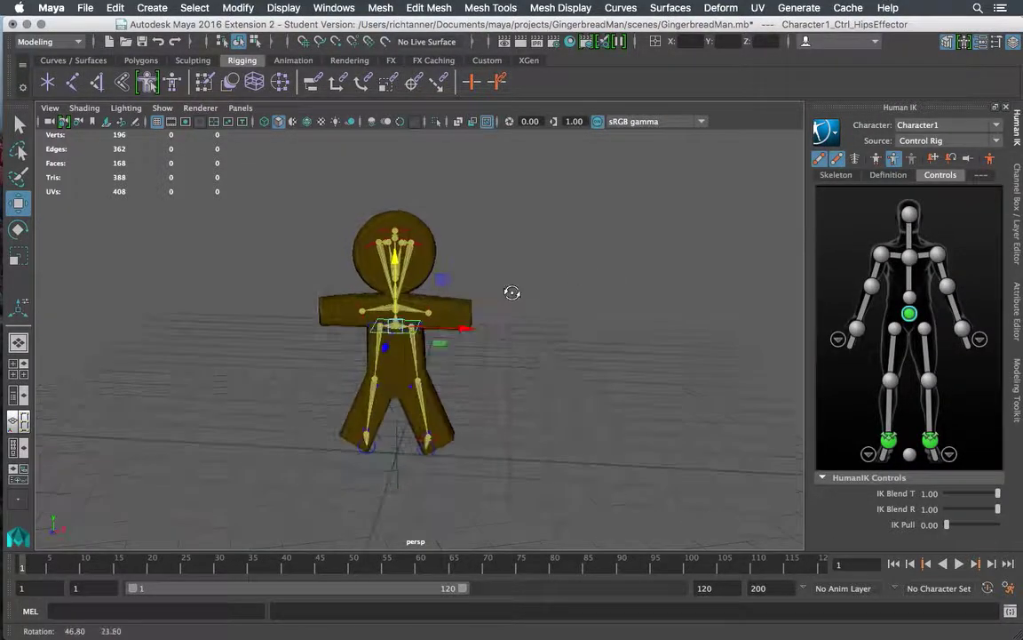
{"action": "left_click", "coordinate": [871, 287]}
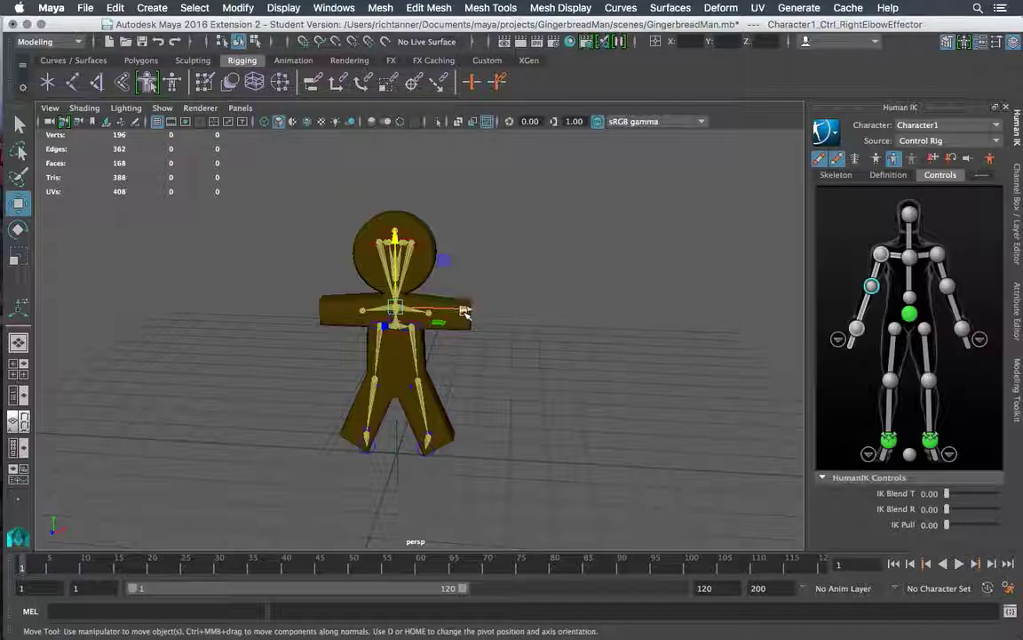
{"action": "left_click_drag", "start_coordinate": [463, 311], "coordinate": [409, 318]}
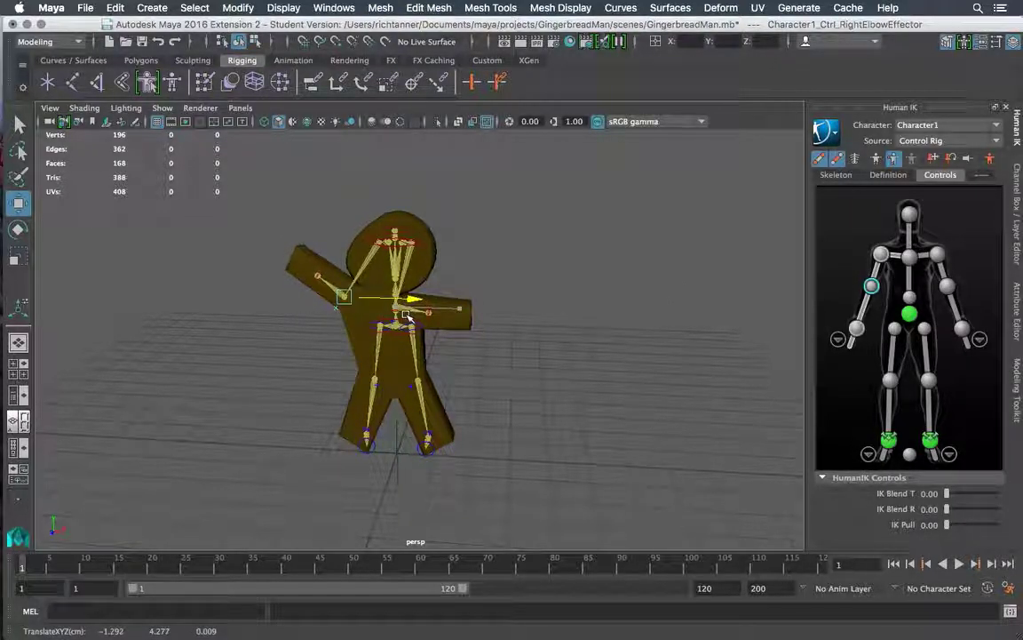
{"action": "left_click", "coordinate": [947, 286]}
{"action": "left_click_drag", "start_coordinate": [473, 308], "coordinate": [528, 308]}
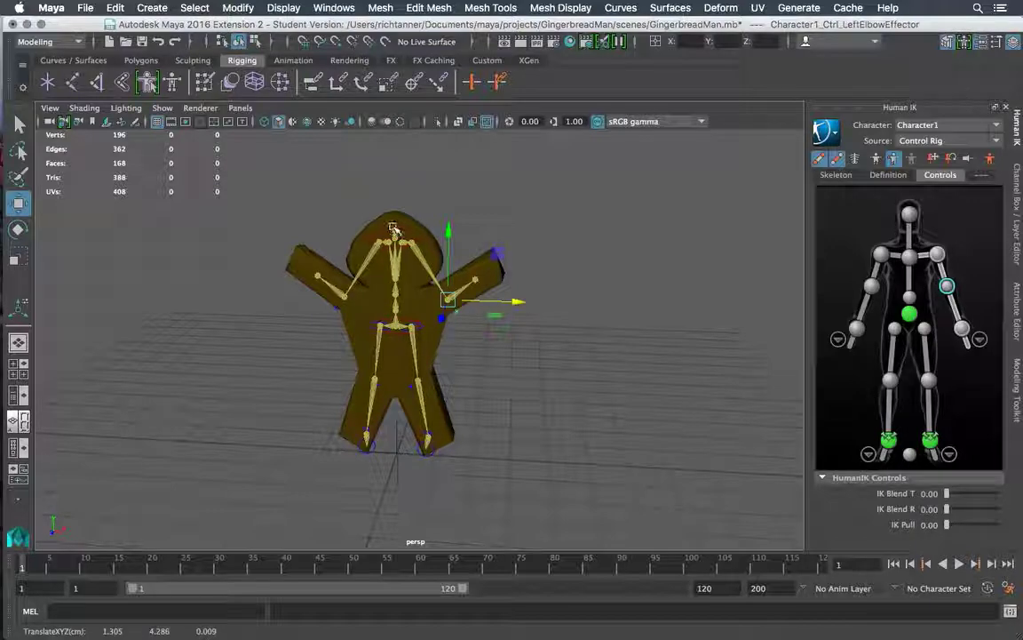
Step: Reposition the right shoulder effector sideways and in depth to test the shoulder deformation, and deselect it
{"action": "left_click", "coordinate": [882, 255]}
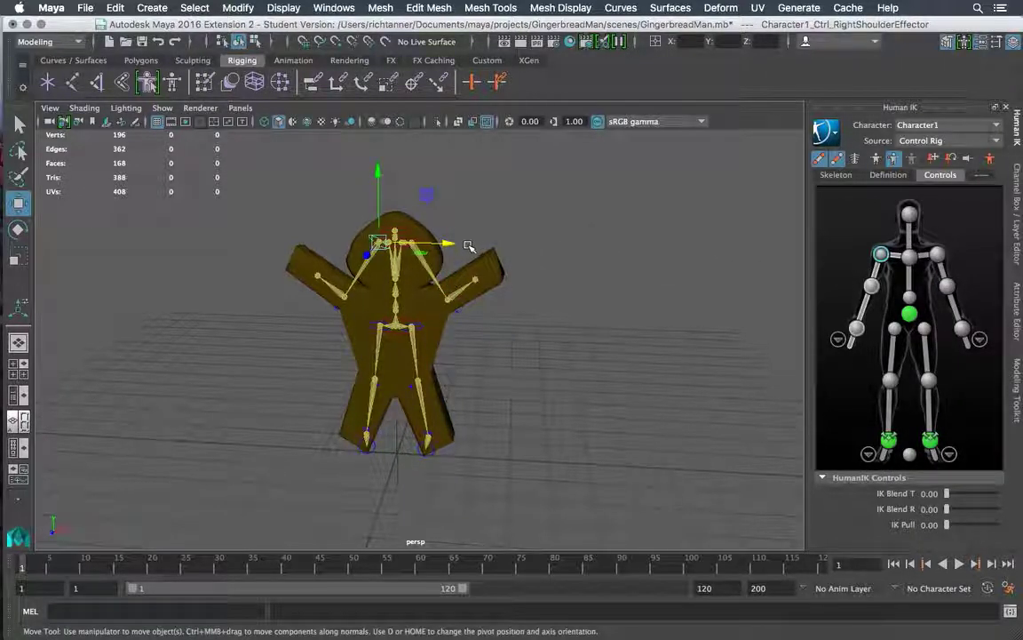
{"action": "left_click_drag", "start_coordinate": [448, 244], "coordinate": [424, 248]}
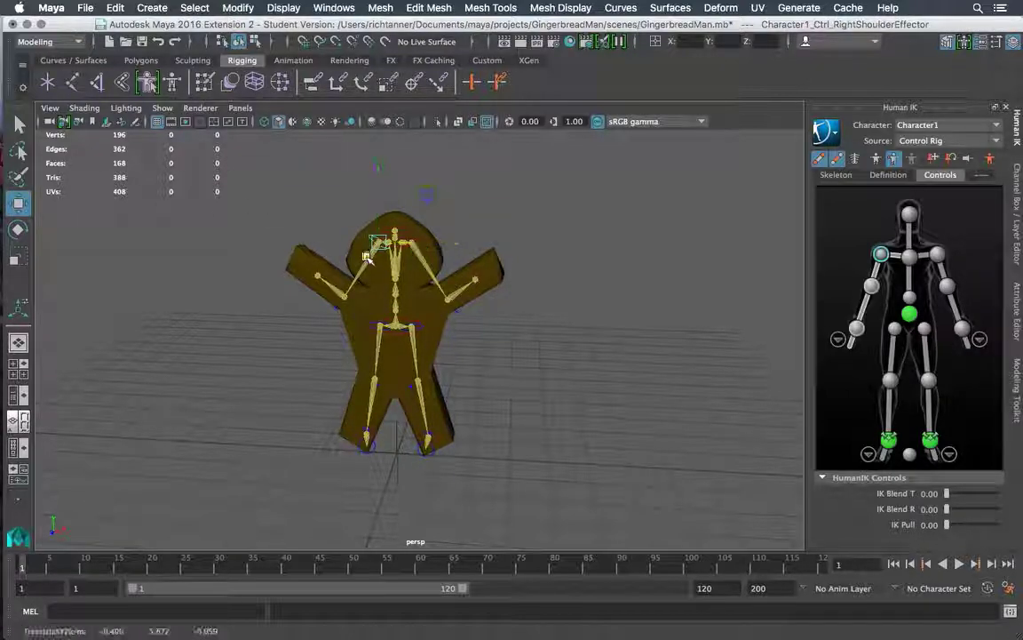
{"action": "left_click_drag", "start_coordinate": [360, 242], "coordinate": [297, 247]}
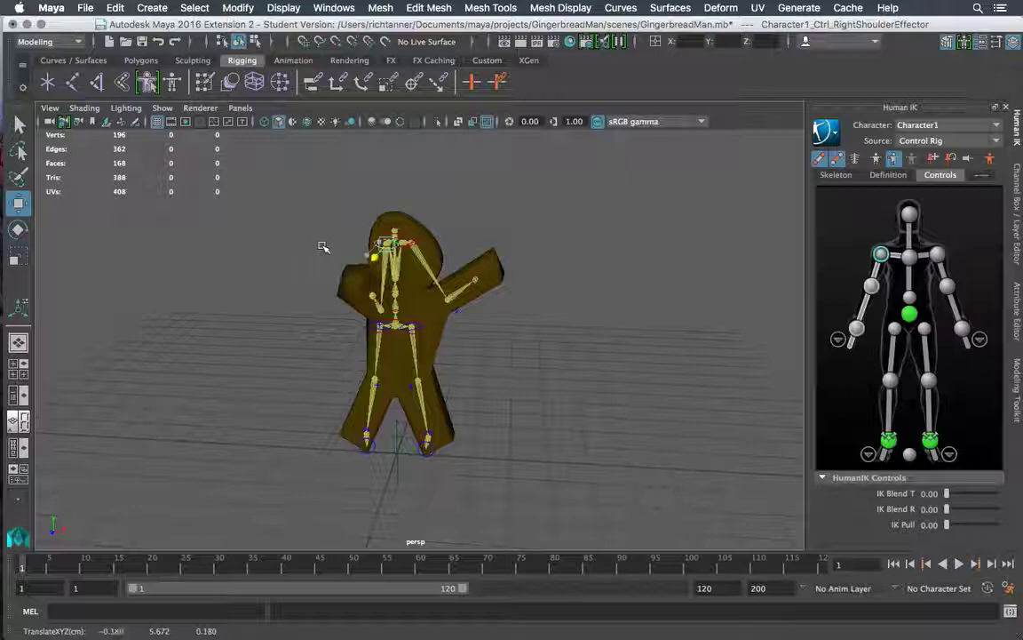
{"action": "left_click_drag", "start_coordinate": [392, 245], "coordinate": [358, 250]}
{"action": "left_click", "coordinate": [541, 217]}
{"action": "left_click_drag", "start_coordinate": [541, 217], "coordinate": [460, 232], "text": "alt"}
{"action": "middle_click_drag", "start_coordinate": [460, 232], "coordinate": [461, 231], "text": "alt"}
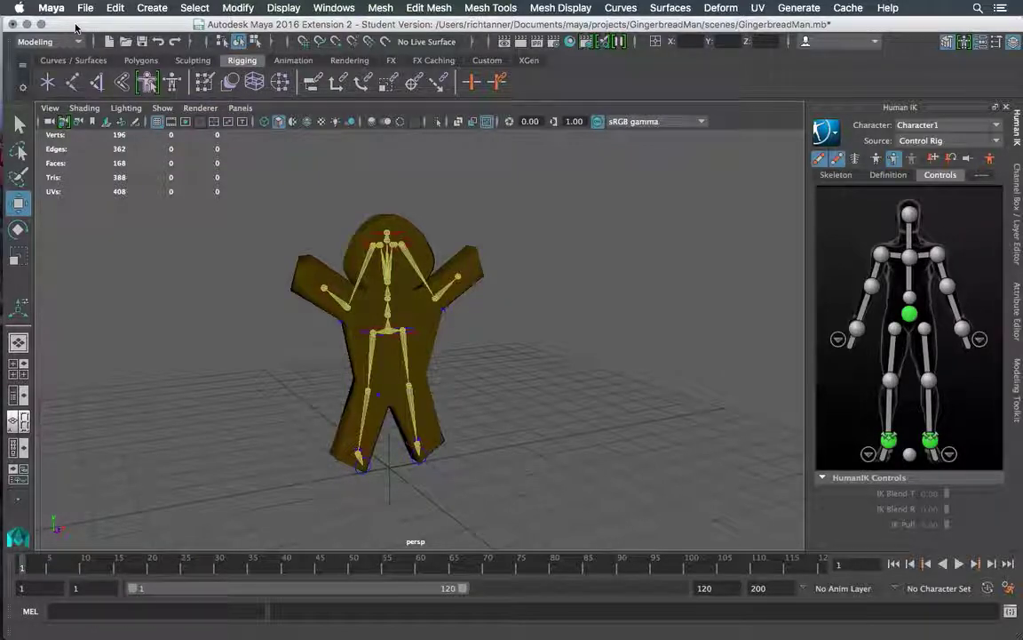
Step: Open the scene GingerbreadMan.0001.mb without saving the changes to the current scene
{"action": "left_click", "coordinate": [85, 8]}
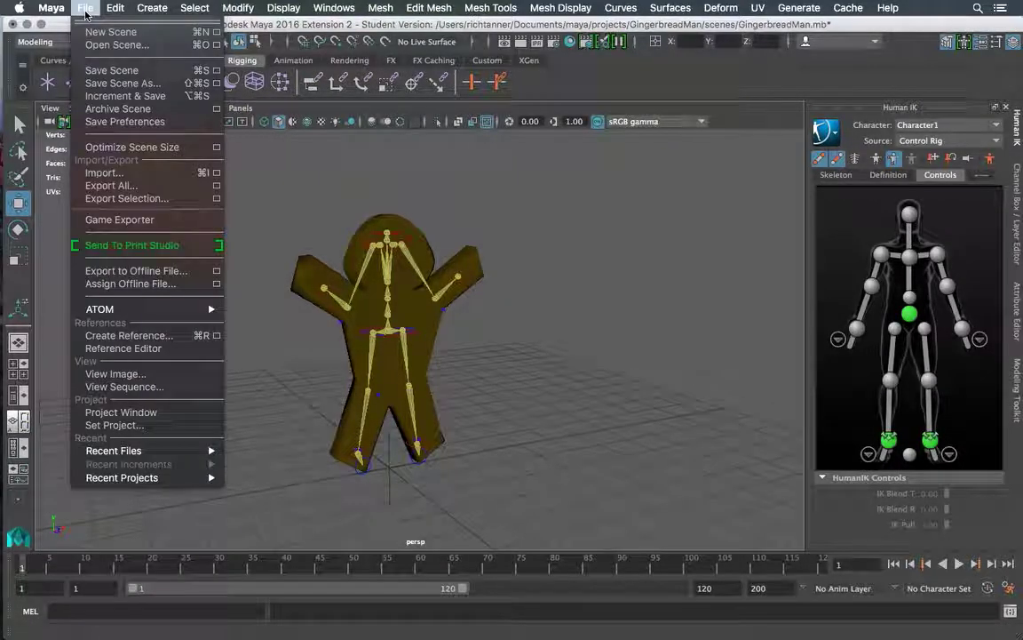
{"action": "left_click", "coordinate": [110, 45]}
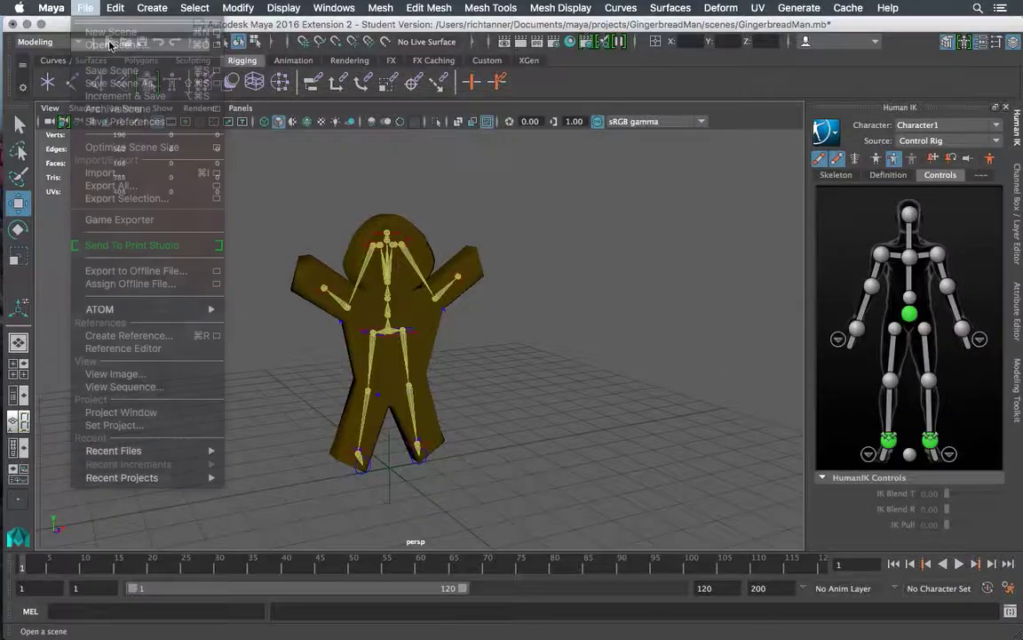
{"action": "left_click", "coordinate": [252, 138]}
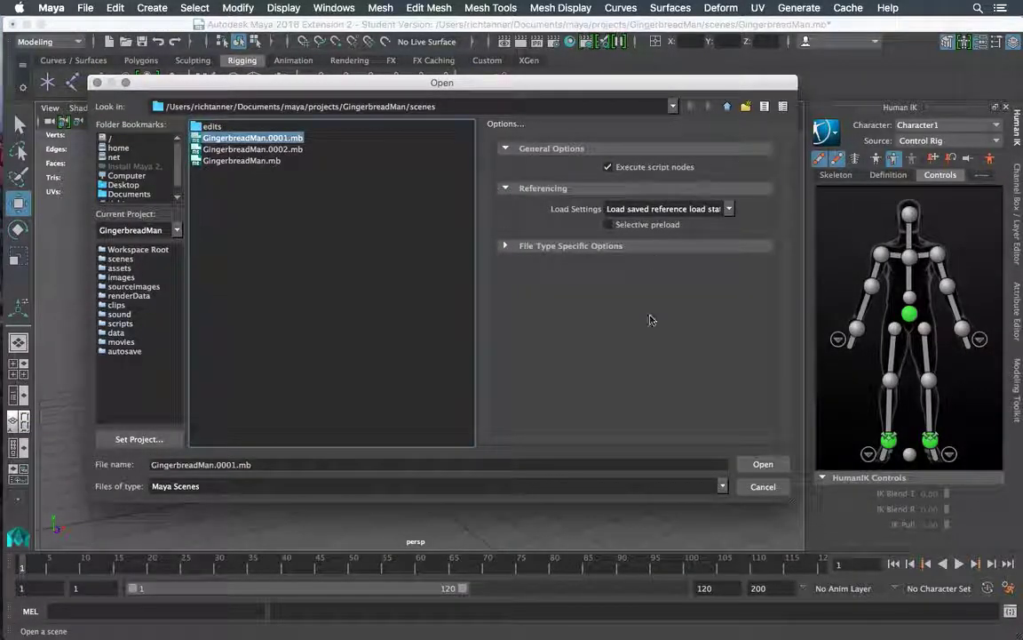
{"action": "left_click", "coordinate": [762, 464]}
{"action": "left_click", "coordinate": [507, 336]}
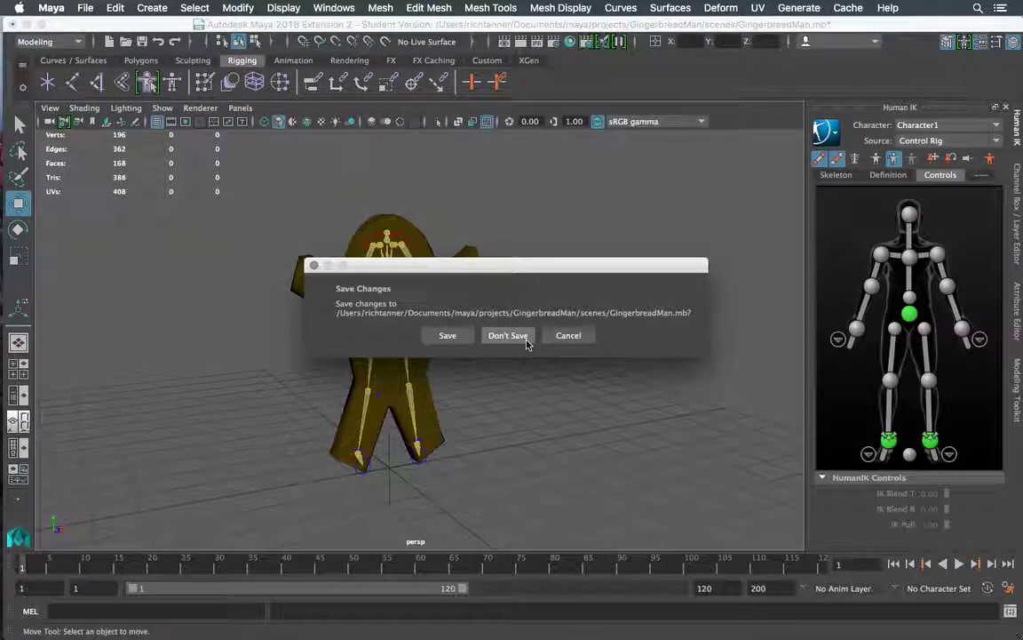
{"action": "left_click", "coordinate": [479, 362]}
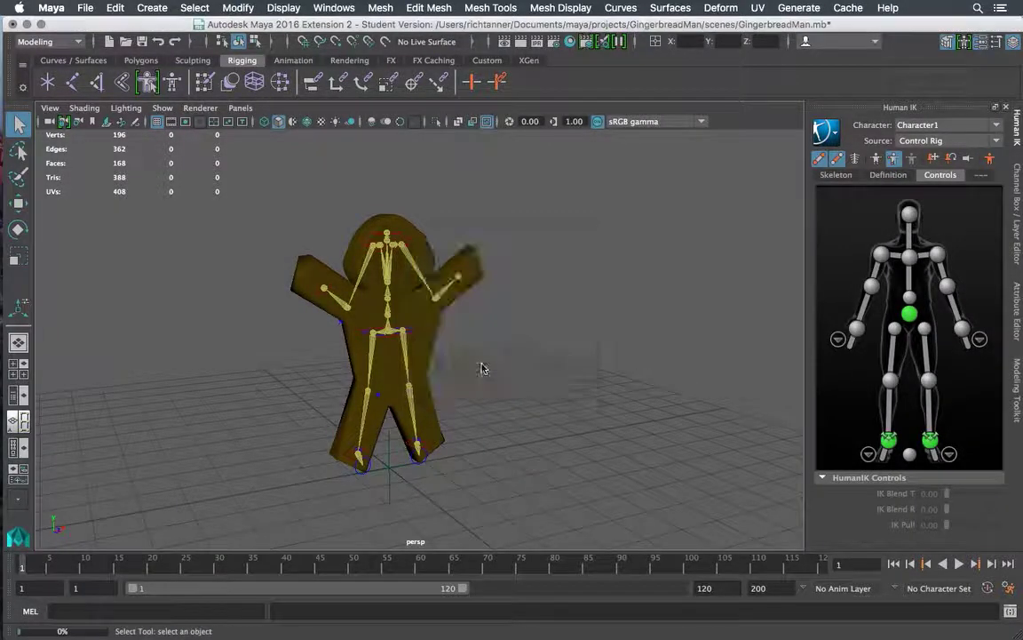
Step: Examine the gingerMan mesh from several angles, looking at its proportions, arms and feet, and deselect it
{"action": "left_click", "coordinate": [423, 274]}
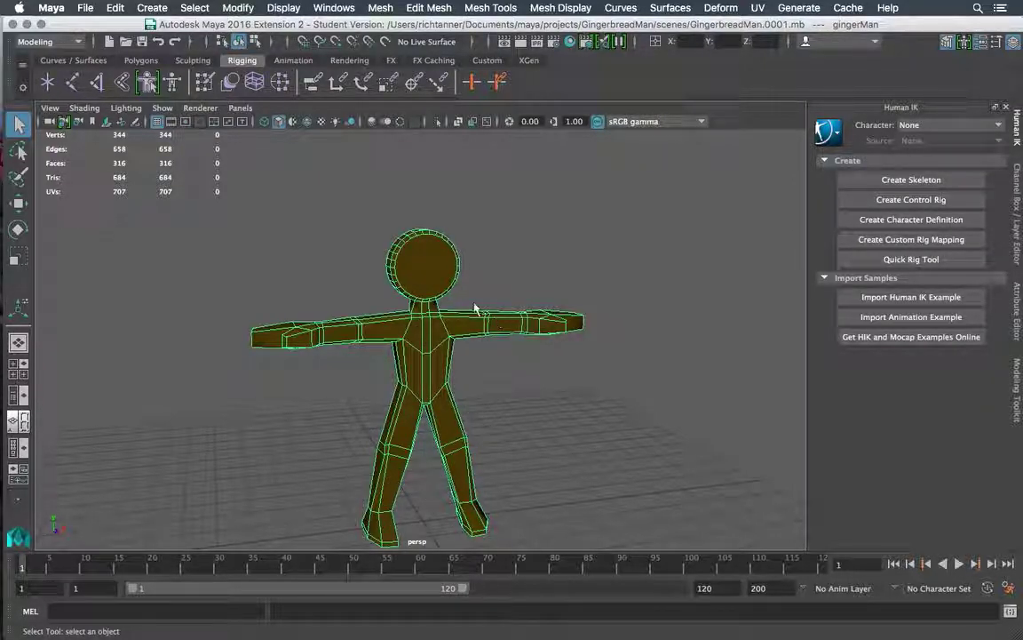
{"action": "left_click_drag", "start_coordinate": [459, 292], "coordinate": [489, 317], "text": "alt"}
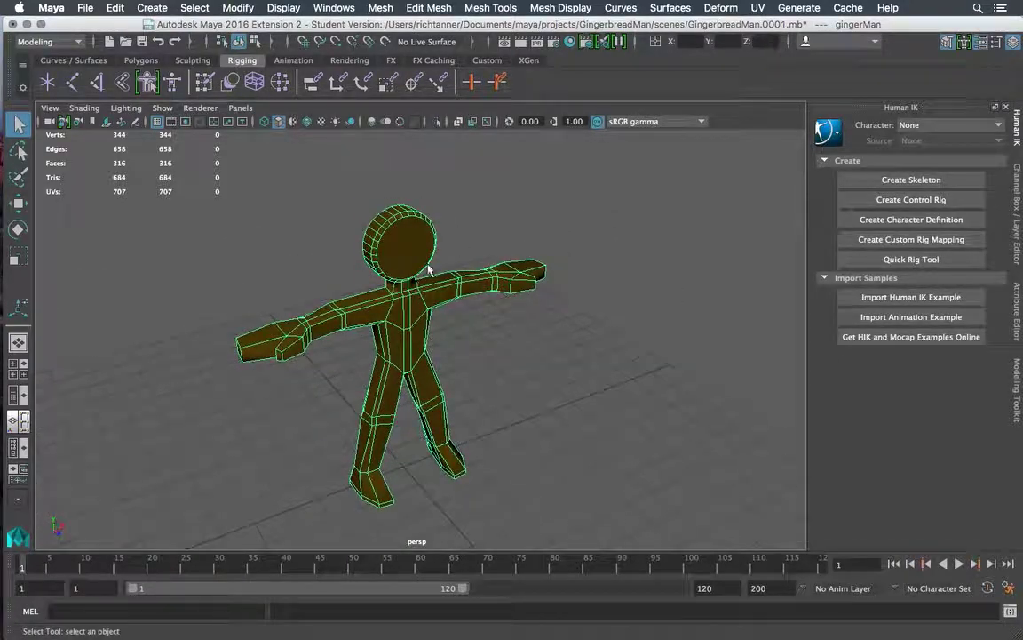
{"action": "mouse_move", "coordinate": [411, 268]}
{"action": "left_mouse_down", "text": "alt"}
{"action": "mouse_move", "coordinate": [413, 299]}
{"action": "mouse_move", "coordinate": [464, 260]}
{"action": "mouse_move", "coordinate": [434, 253]}
{"action": "mouse_move", "coordinate": [390, 272]}
{"action": "mouse_move", "coordinate": [559, 252]}
{"action": "mouse_move", "coordinate": [424, 272]}
{"action": "mouse_move", "coordinate": [418, 287]}
{"action": "left_mouse_up", "text": "alt"}
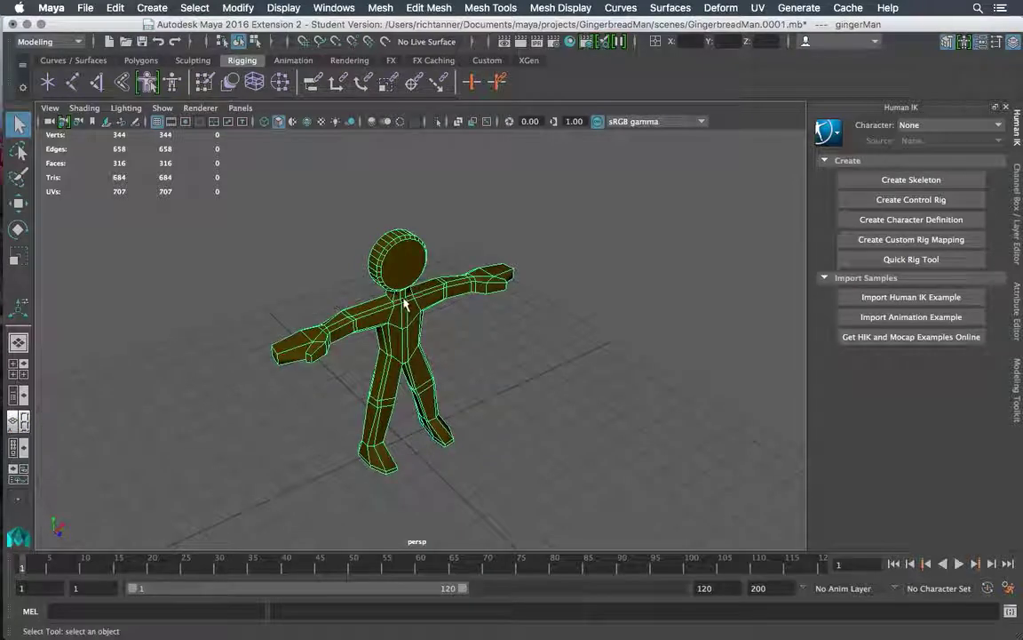
{"action": "left_click", "coordinate": [18, 203]}
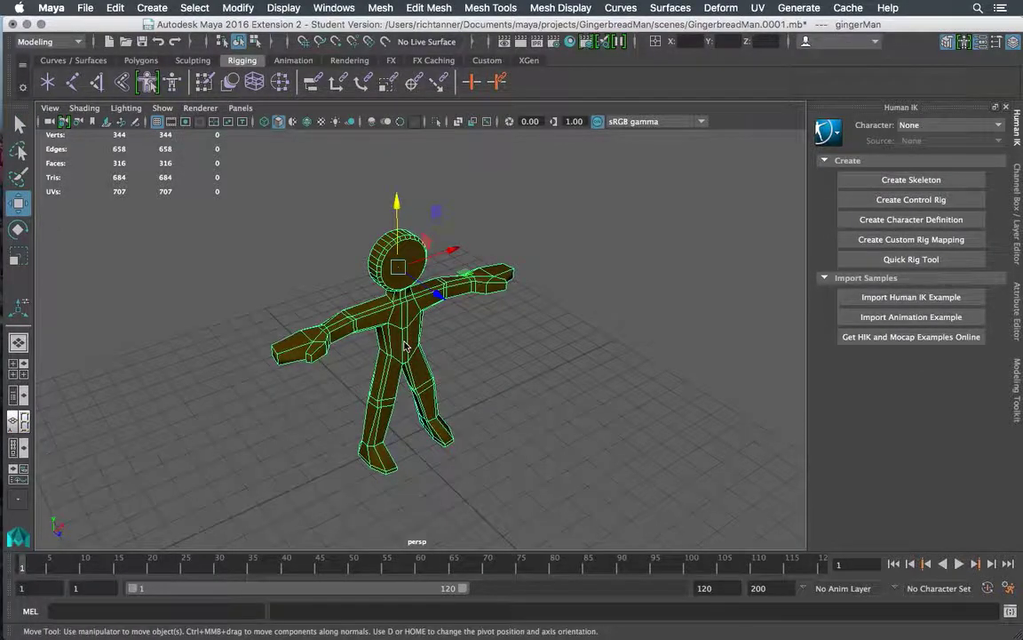
{"action": "left_click_drag", "start_coordinate": [538, 339], "coordinate": [463, 370], "text": "alt"}
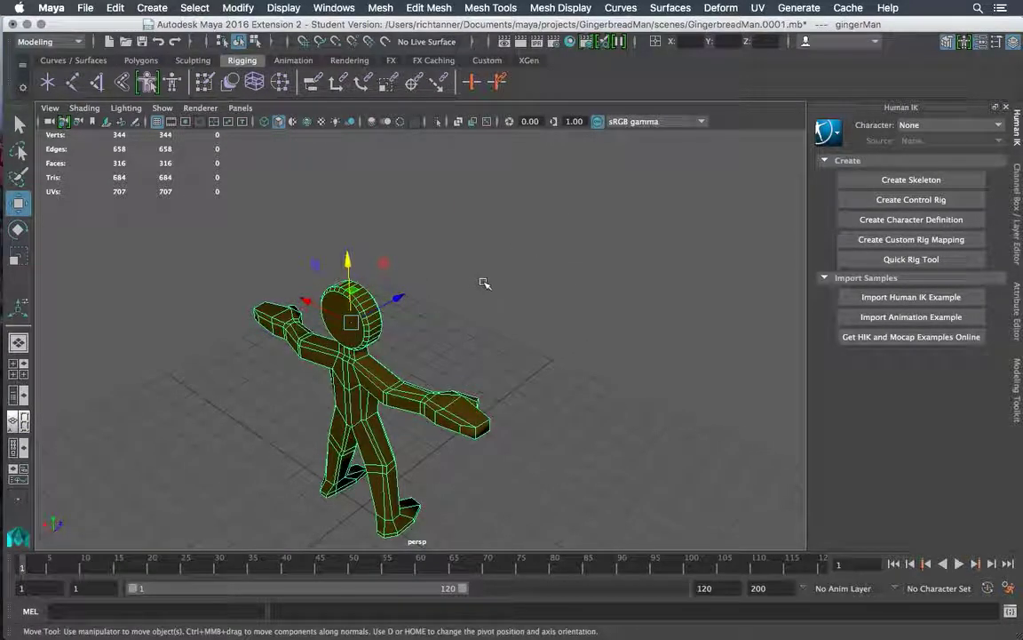
{"action": "left_click_drag", "start_coordinate": [484, 283], "coordinate": [422, 244], "text": "alt"}
{"action": "left_click", "coordinate": [426, 238]}
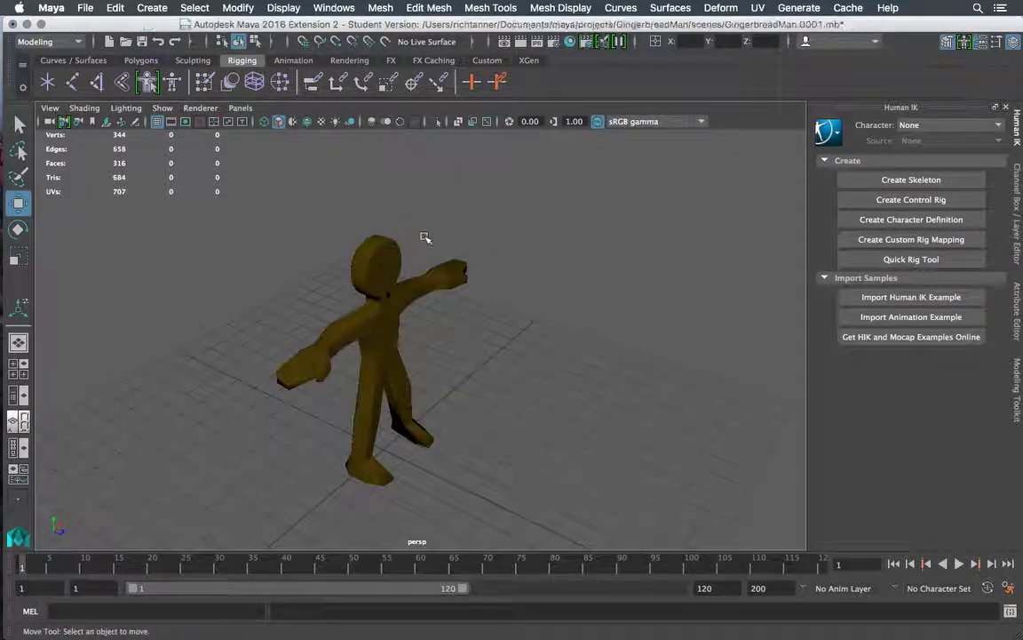
Step: Auto-rig the gingerMan mesh with the Quick Rig tool in One-Click mode, and close the tool's window
{"action": "left_click", "coordinate": [400, 260]}
{"action": "left_click", "coordinate": [16, 126]}
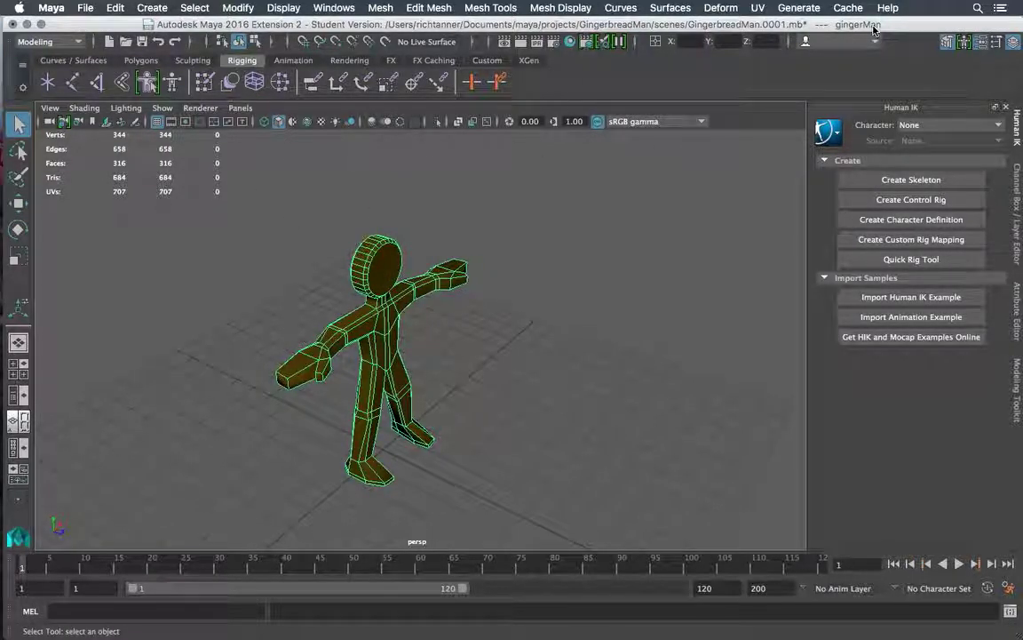
{"action": "left_click", "coordinate": [149, 81]}
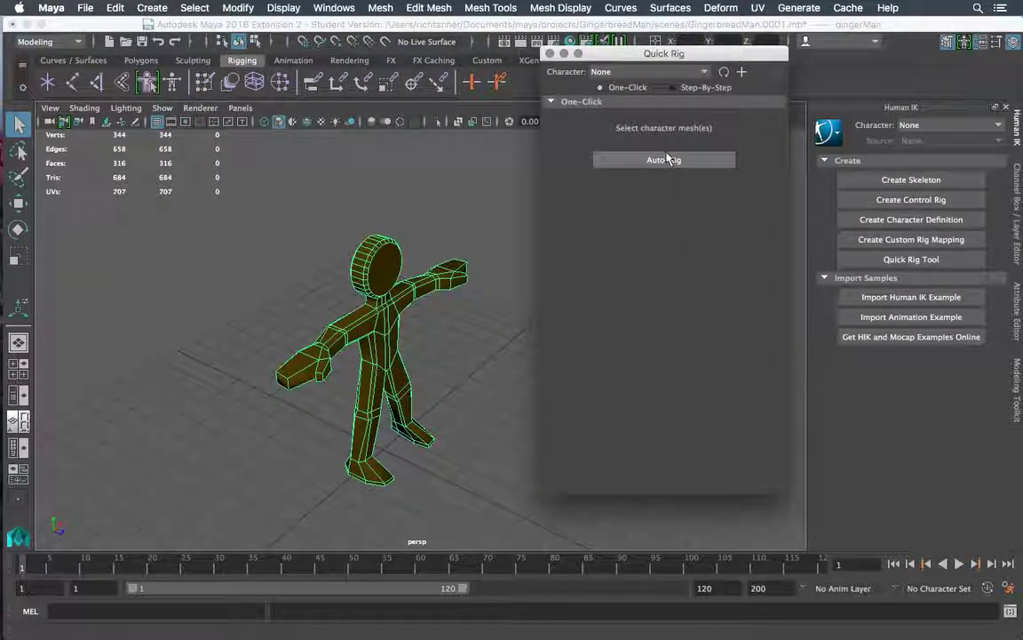
{"action": "left_click", "coordinate": [649, 167]}
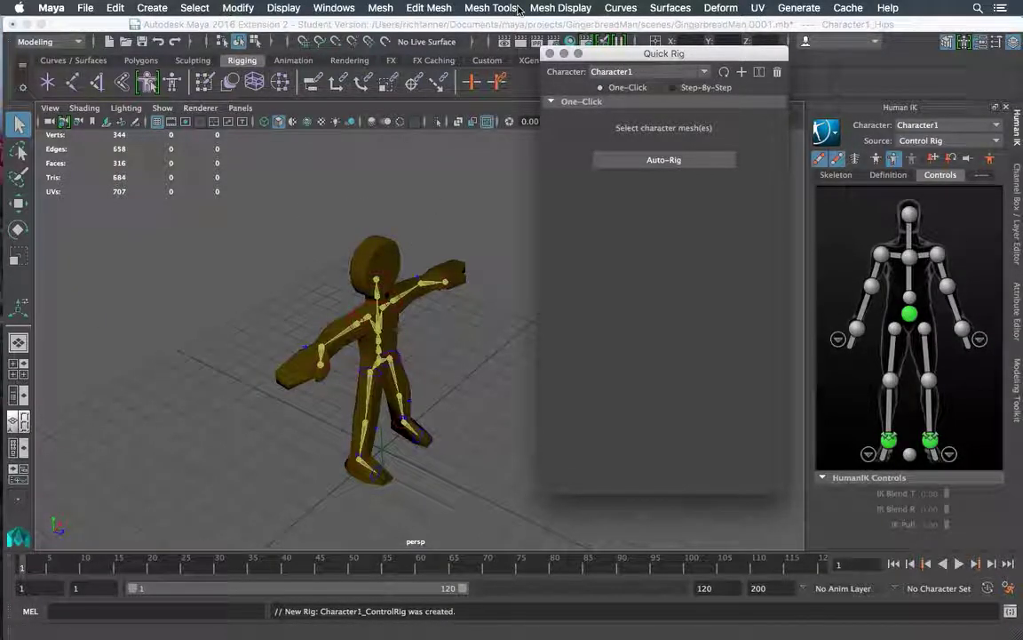
{"action": "left_click", "coordinate": [550, 54]}
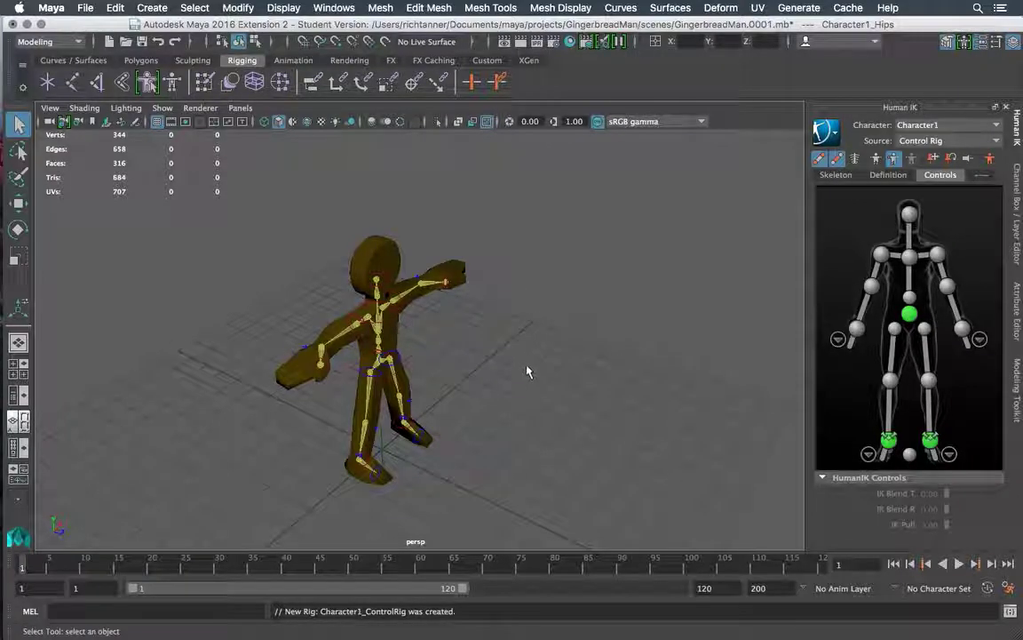
Step: Inspect how the skeleton fits the arms and chest by selecting the right wrist, right elbow, right shoulder and chest effectors in turn
{"action": "left_click_drag", "start_coordinate": [528, 369], "coordinate": [464, 362], "text": "alt"}
{"action": "scroll", "coordinate": [434, 353], "scroll_direction": "up", "scroll_amount": 5}
{"action": "scroll", "coordinate": [434, 353], "scroll_direction": "down", "scroll_amount": 3}
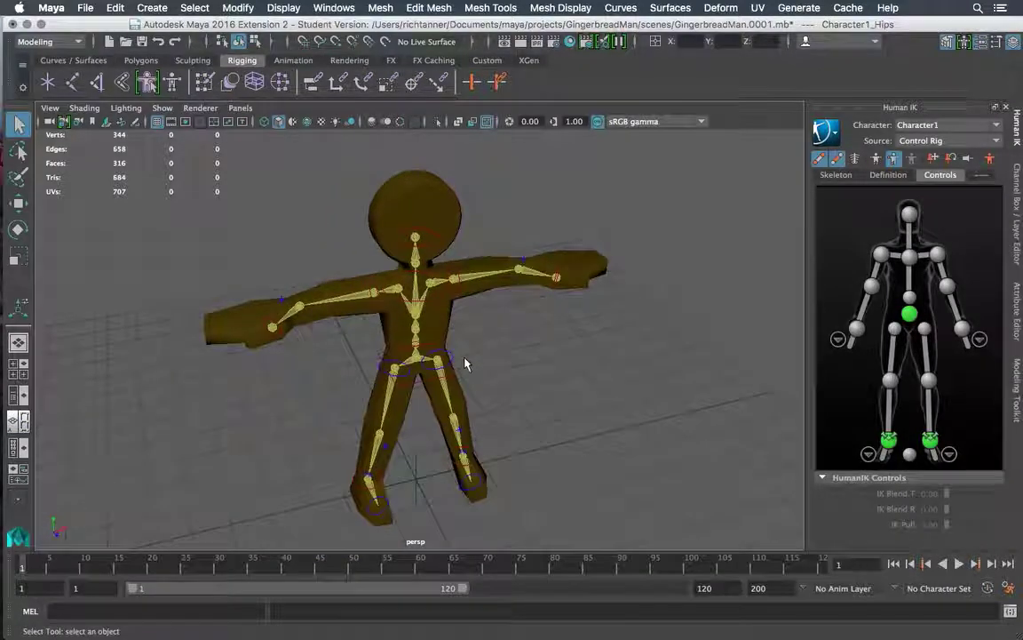
{"action": "left_click", "coordinate": [858, 328]}
{"action": "left_click_drag", "start_coordinate": [492, 326], "coordinate": [344, 353], "text": "alt"}
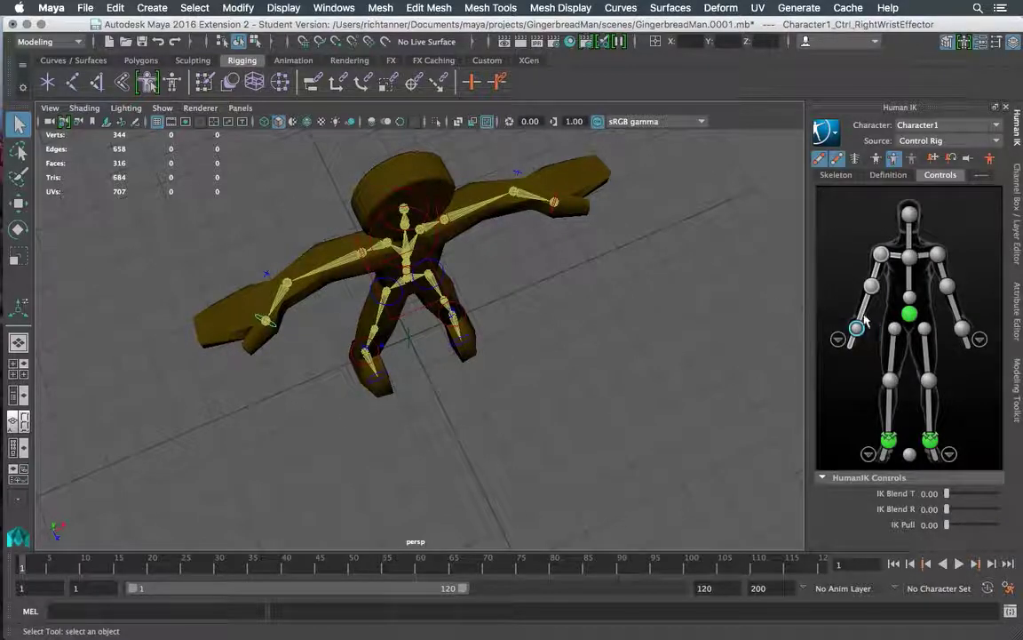
{"action": "left_click", "coordinate": [871, 286]}
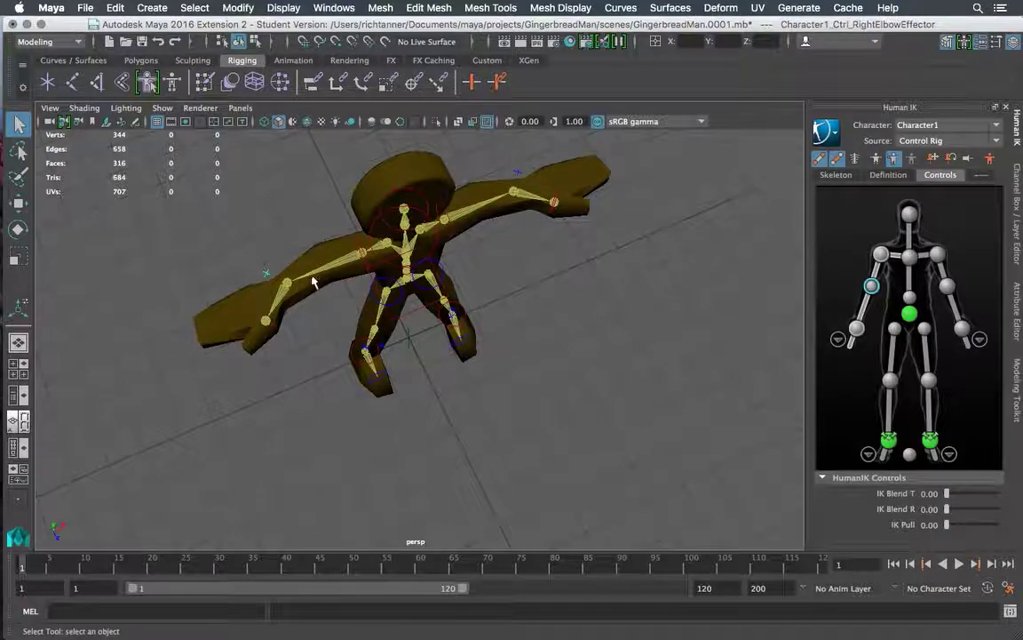
{"action": "left_click", "coordinate": [881, 255]}
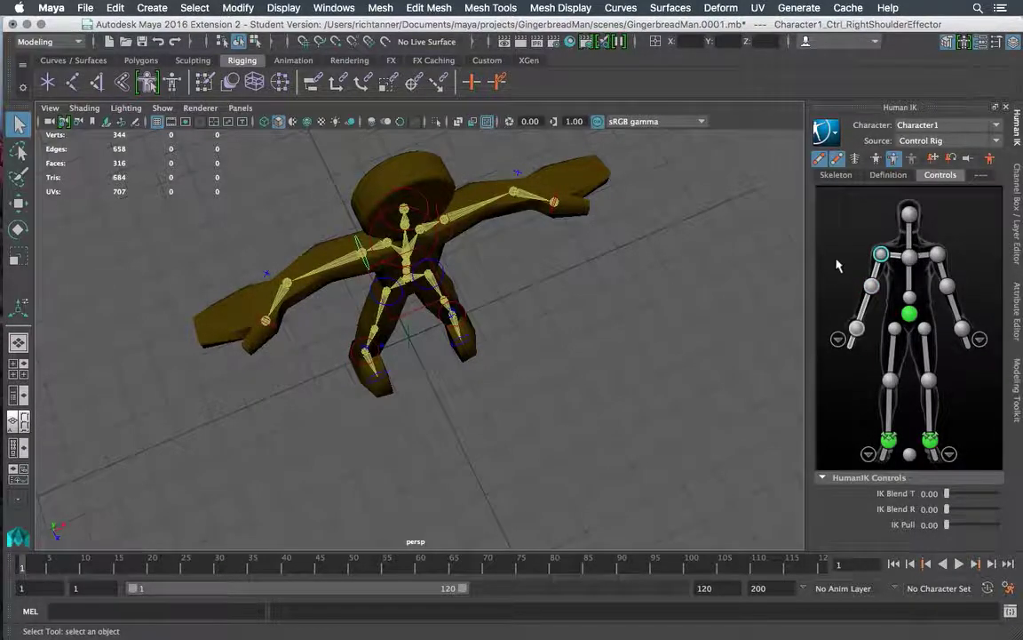
{"action": "key", "text": "Up"}
{"action": "left_click_drag", "start_coordinate": [663, 237], "coordinate": [711, 222], "text": "alt"}
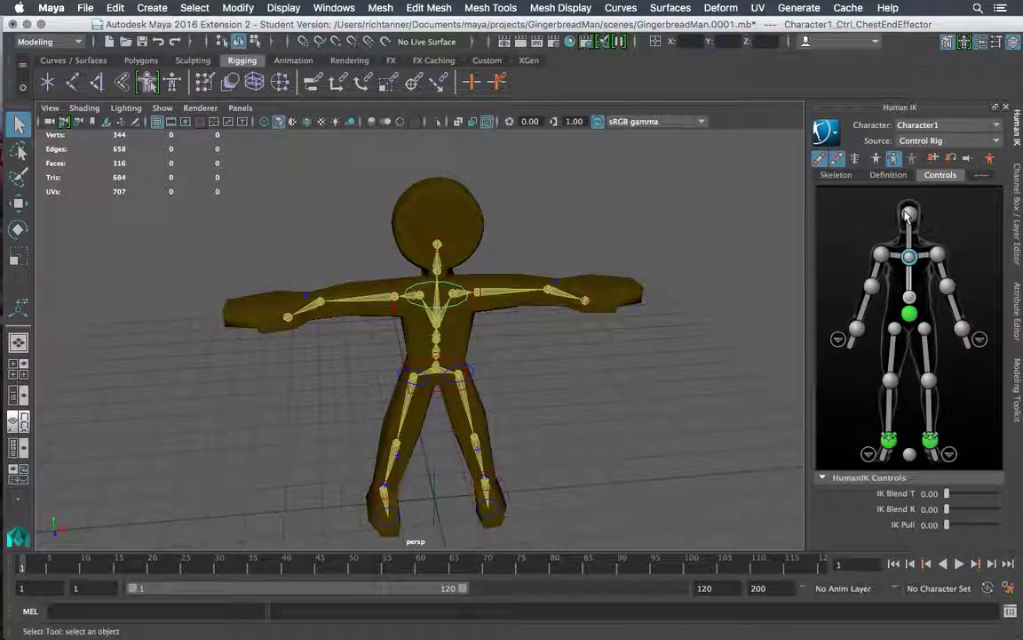
Step: Check the head and leg fit by selecting the head, right hip, right knee, right ankle and reference controls in turn
{"action": "left_click", "coordinate": [908, 213]}
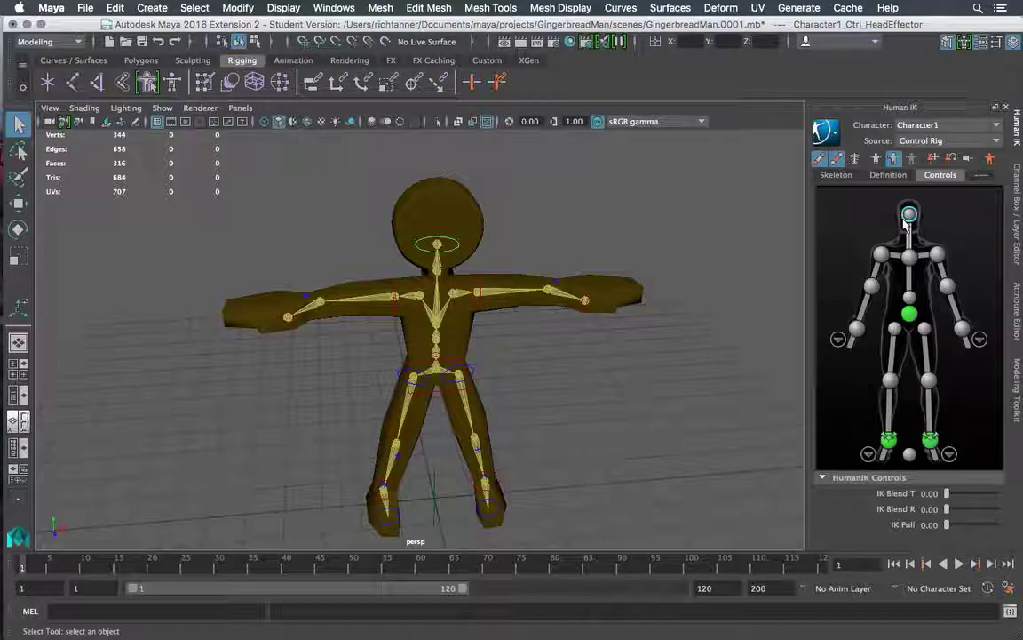
{"action": "left_click", "coordinate": [895, 329]}
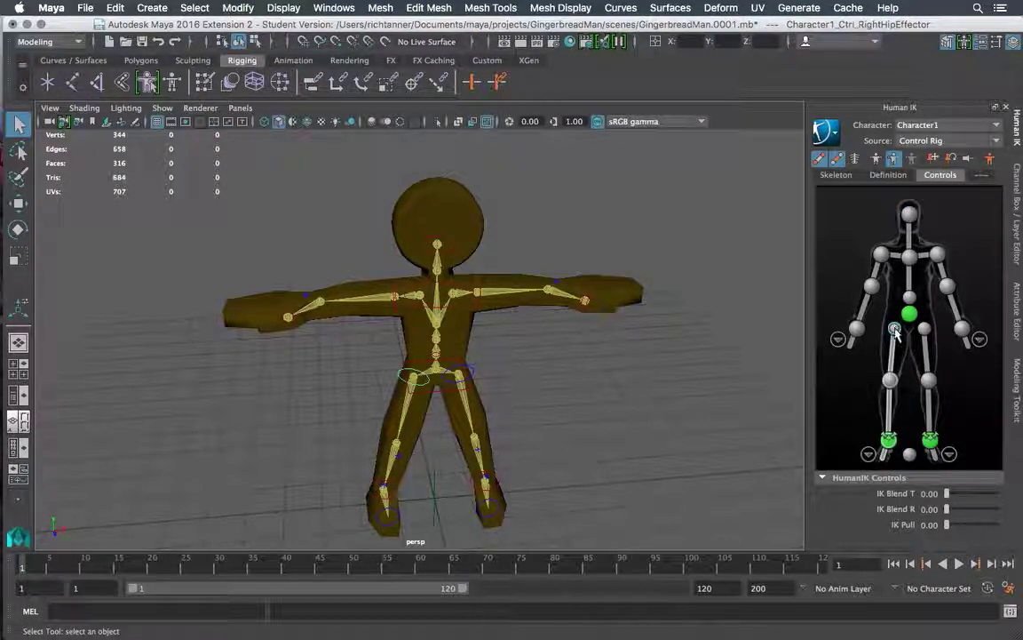
{"action": "left_click", "coordinate": [890, 380]}
{"action": "key", "text": "a"}
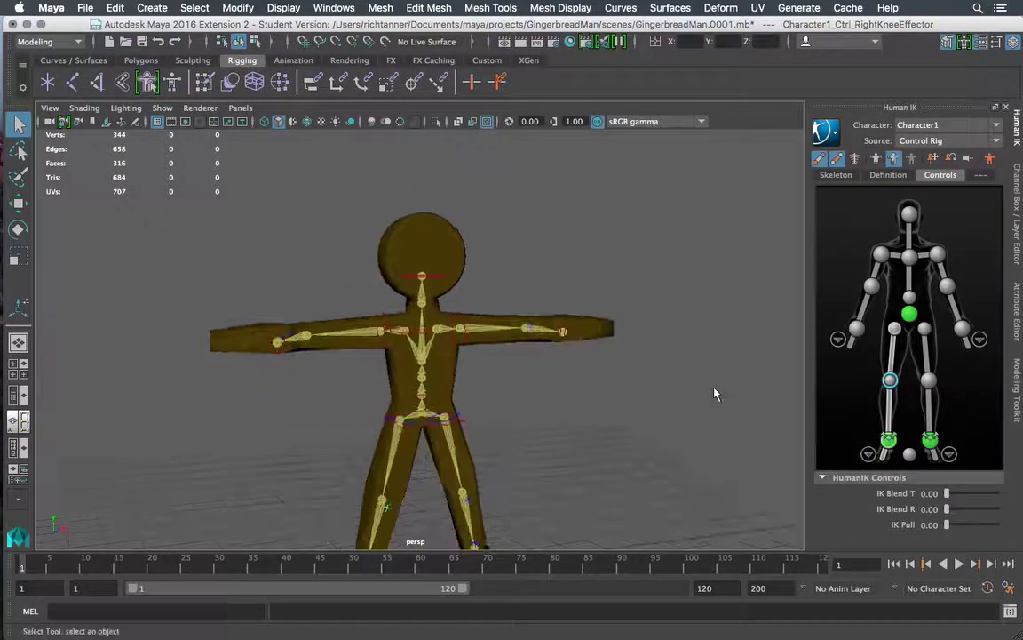
{"action": "left_click", "coordinate": [888, 440]}
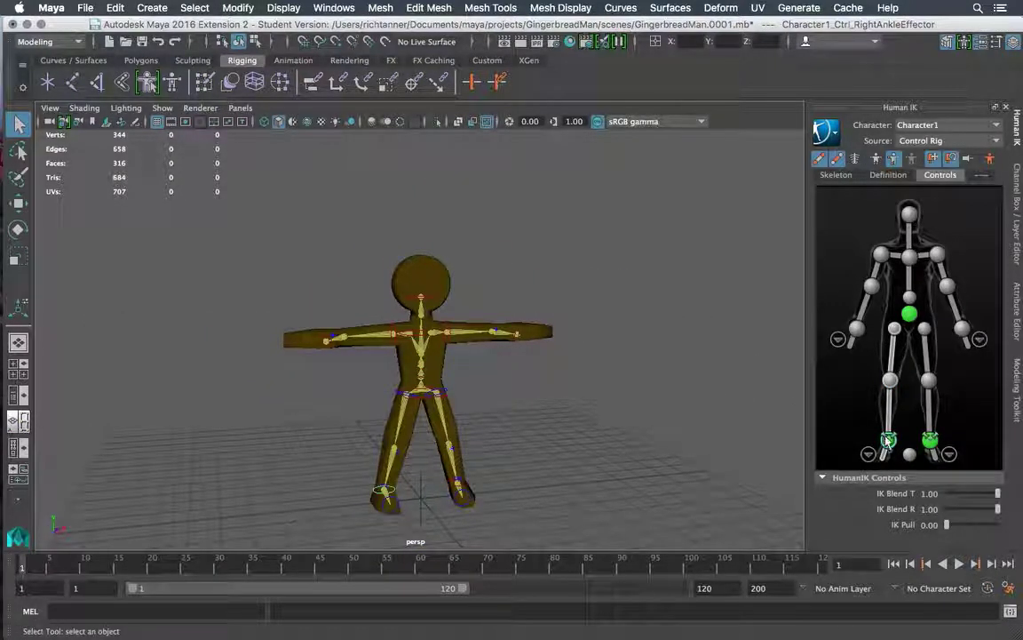
{"action": "left_click", "coordinate": [909, 455]}
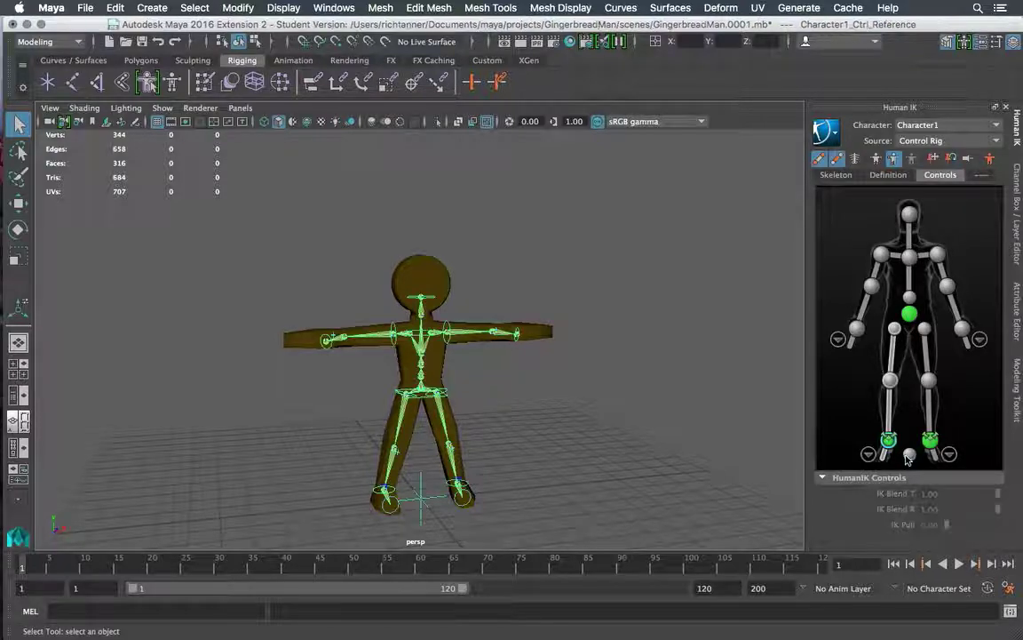
Step: Lower the hips effector with the Move tool to test how the hips and legs deform
{"action": "left_click", "coordinate": [910, 314]}
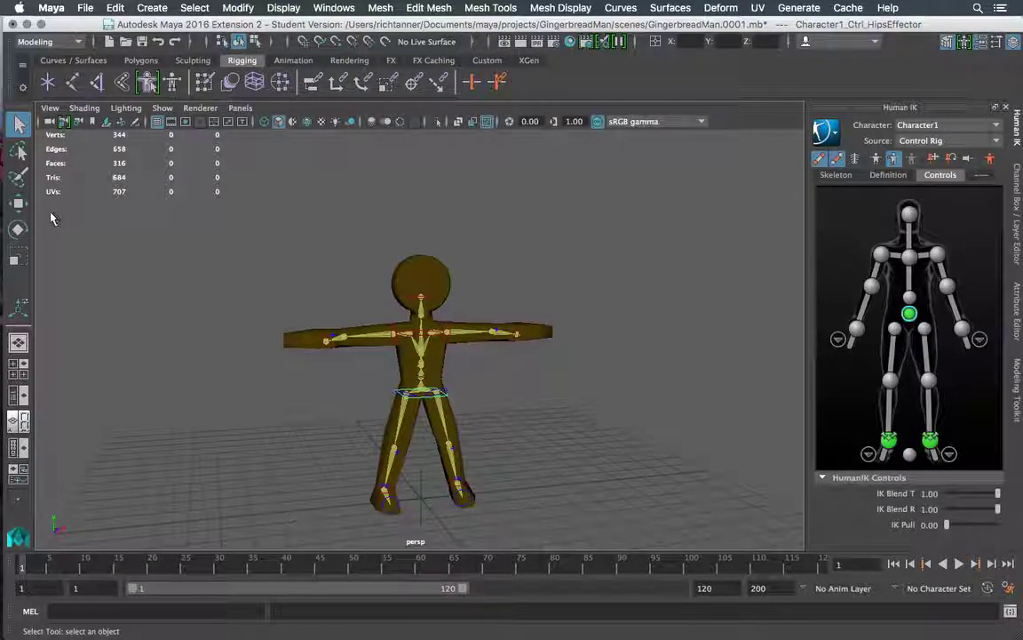
{"action": "left_click", "coordinate": [18, 202]}
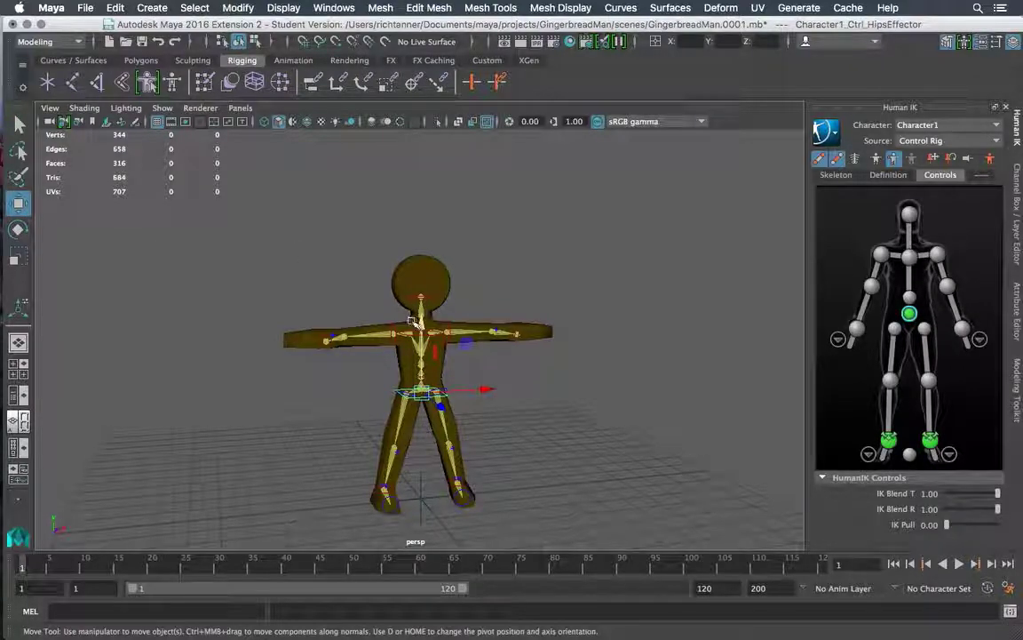
{"action": "left_click_drag", "start_coordinate": [411, 320], "coordinate": [450, 327], "text": "alt"}
{"action": "mouse_move", "coordinate": [388, 324]}
{"action": "left_mouse_down", "text": "alt"}
{"action": "mouse_move", "coordinate": [371, 318]}
{"action": "mouse_move", "coordinate": [370, 165]}
{"action": "mouse_move", "coordinate": [368, 347]}
{"action": "mouse_move", "coordinate": [369, 310]}
{"action": "mouse_move", "coordinate": [370, 330]}
{"action": "left_mouse_up", "text": "alt"}
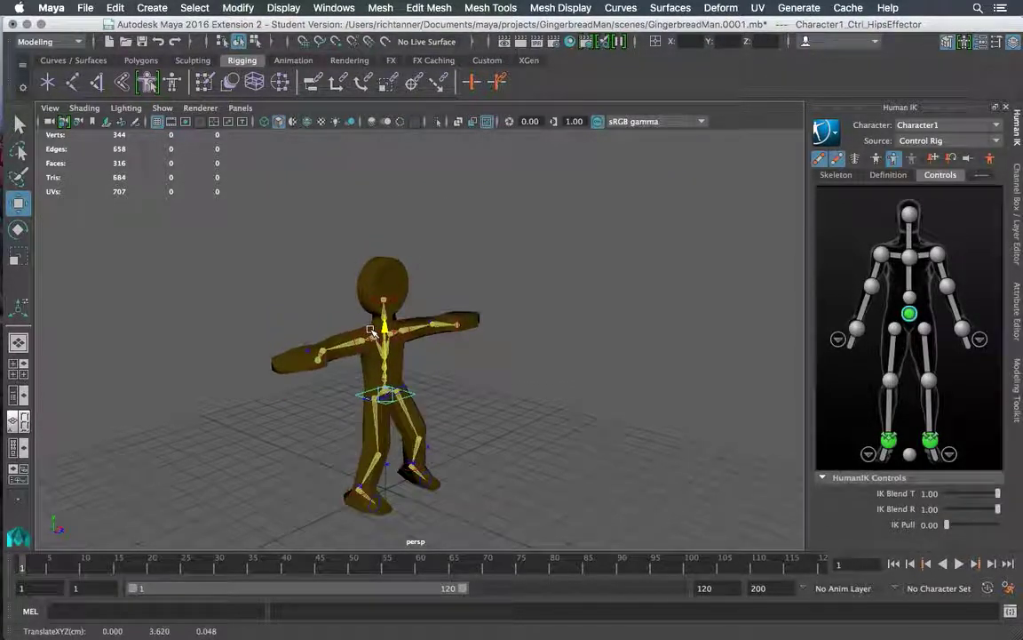
{"action": "left_click_drag", "start_coordinate": [561, 331], "coordinate": [516, 312], "text": "alt"}
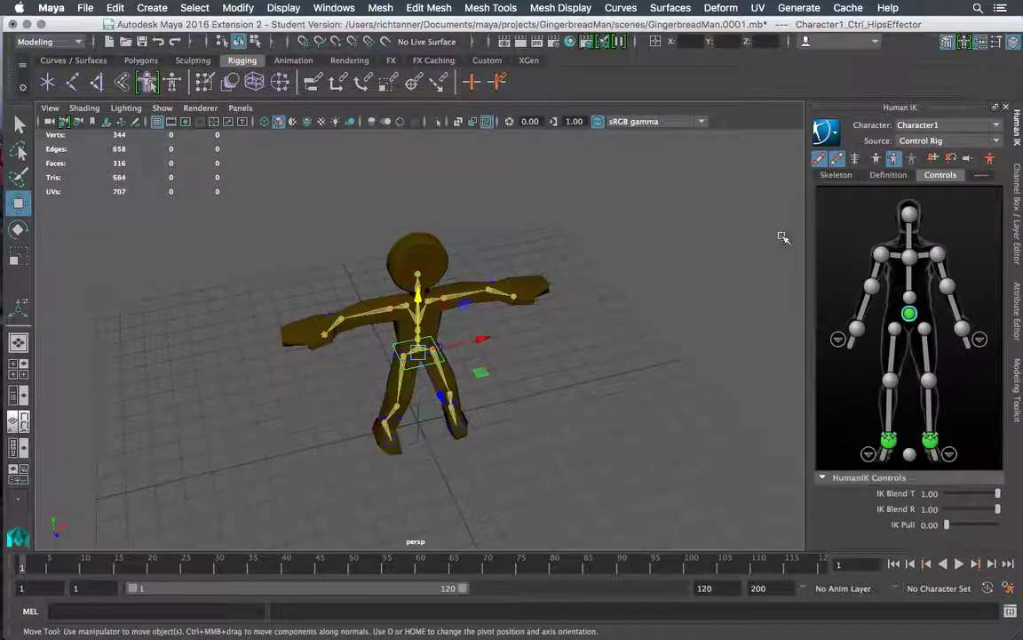
Step: Move the right shoulder effector along its Z axis to test how the arm and chest follow
{"action": "left_click", "coordinate": [872, 286]}
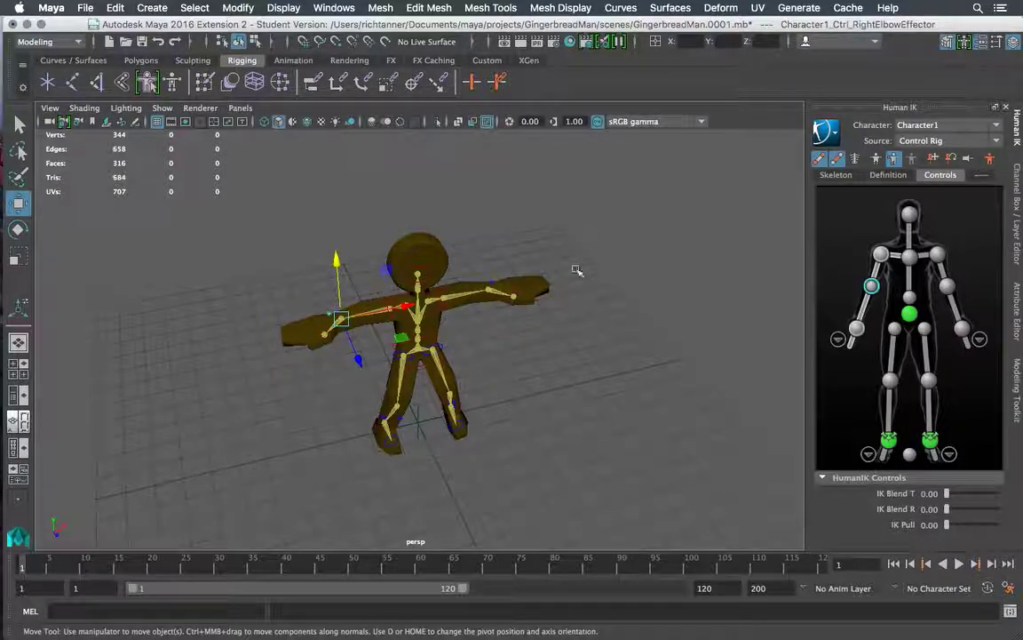
{"action": "left_click", "coordinate": [466, 297]}
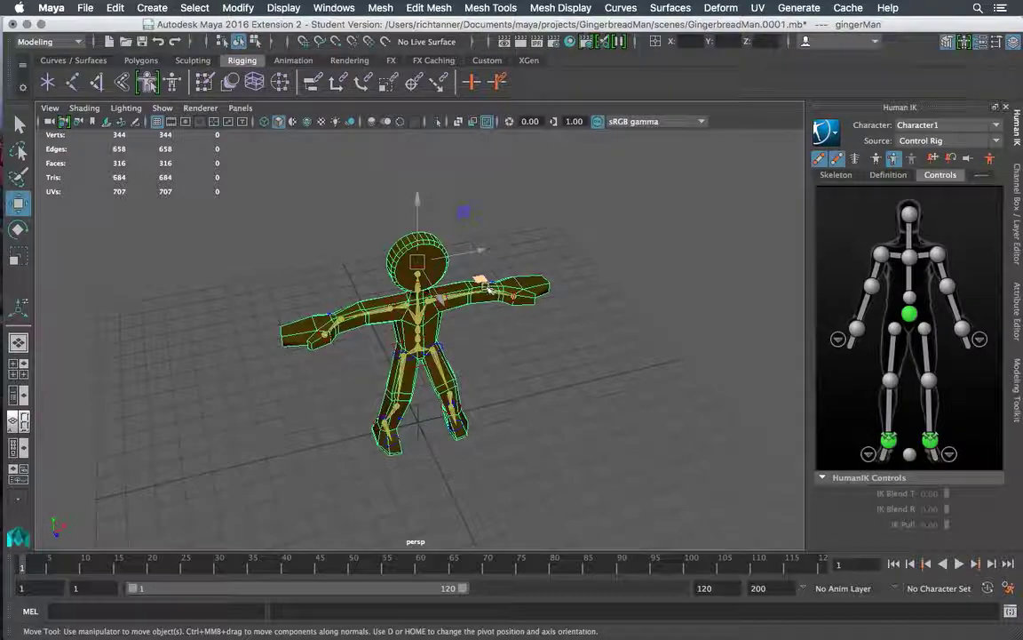
{"action": "left_click", "coordinate": [468, 342]}
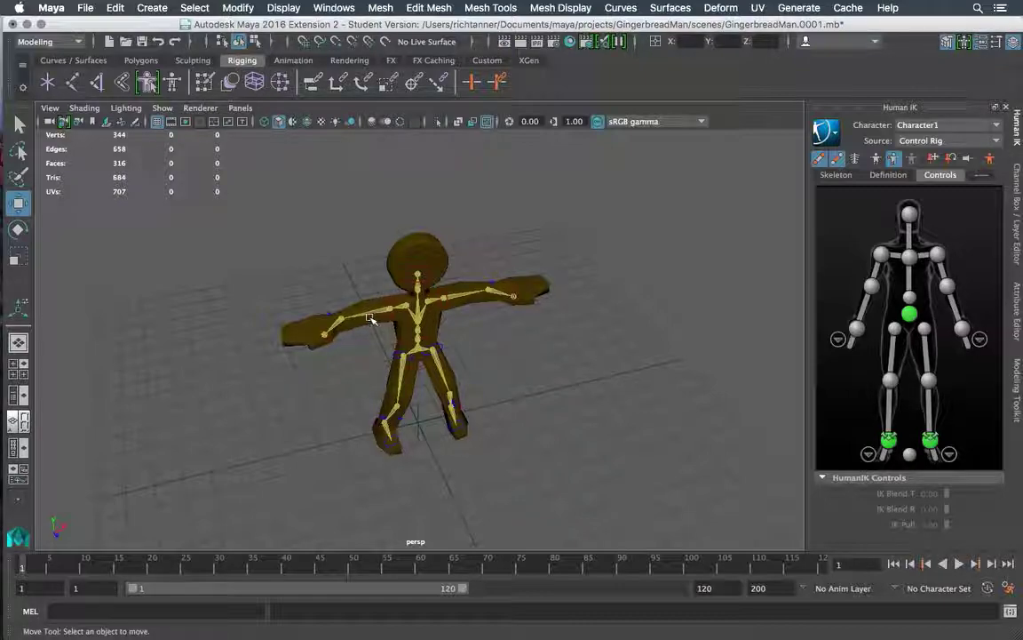
{"action": "left_click", "coordinate": [880, 254]}
{"action": "left_click_drag", "start_coordinate": [265, 308], "coordinate": [413, 313], "text": "alt"}
{"action": "middle_click_drag", "start_coordinate": [417, 335], "coordinate": [381, 351]}
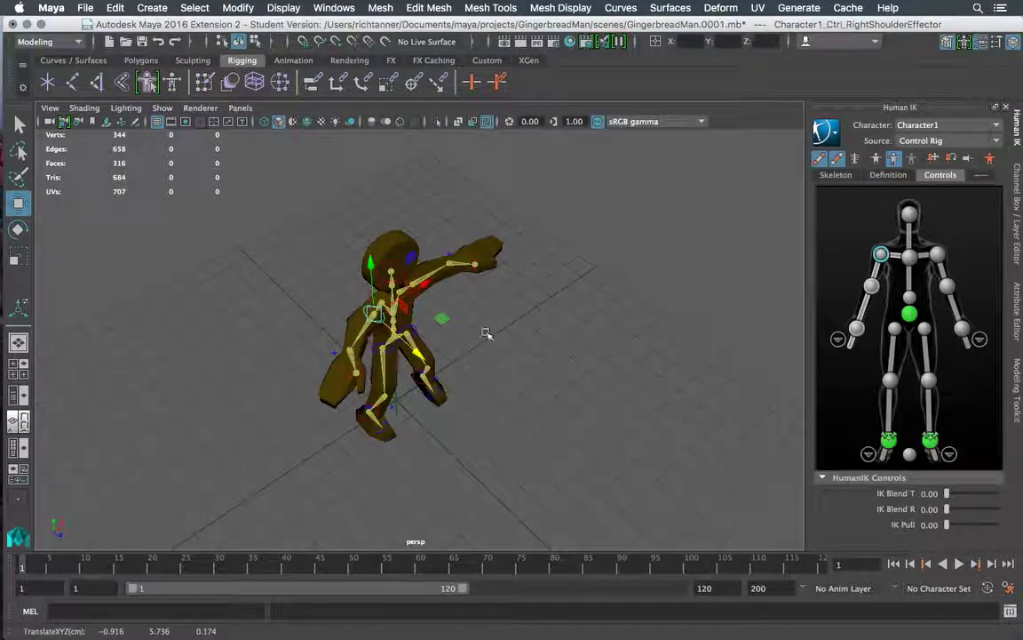
Step: Shift the right elbow effector slightly along Z and raise the right wrist effector to test the arm's bend
{"action": "left_click", "coordinate": [872, 287]}
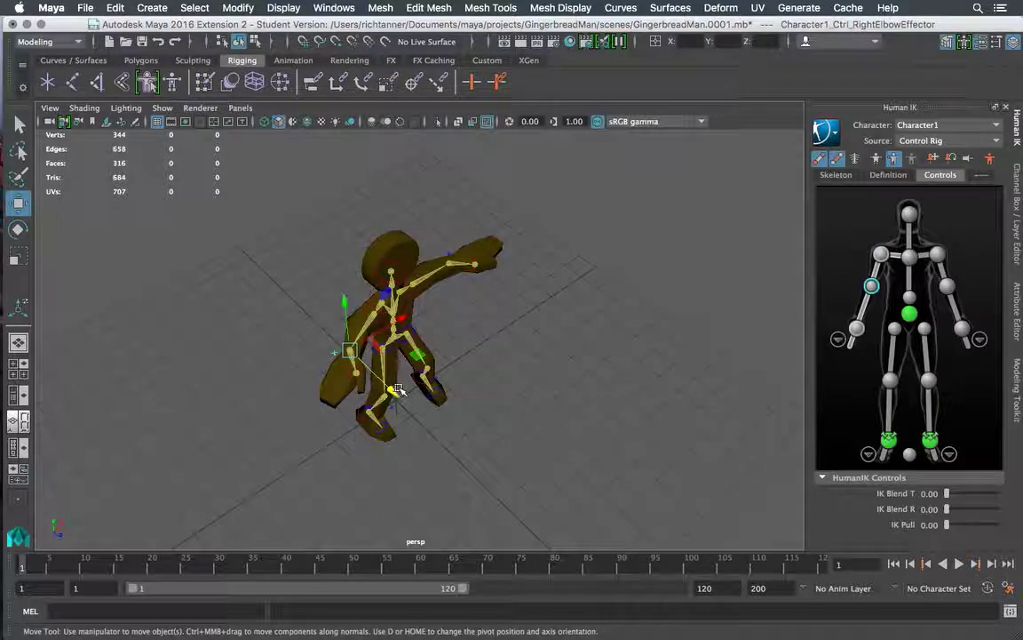
{"action": "mouse_move", "coordinate": [399, 391]}
{"action": "middle_mouse_down"}
{"action": "mouse_move", "coordinate": [365, 384]}
{"action": "mouse_move", "coordinate": [396, 391]}
{"action": "middle_mouse_up"}
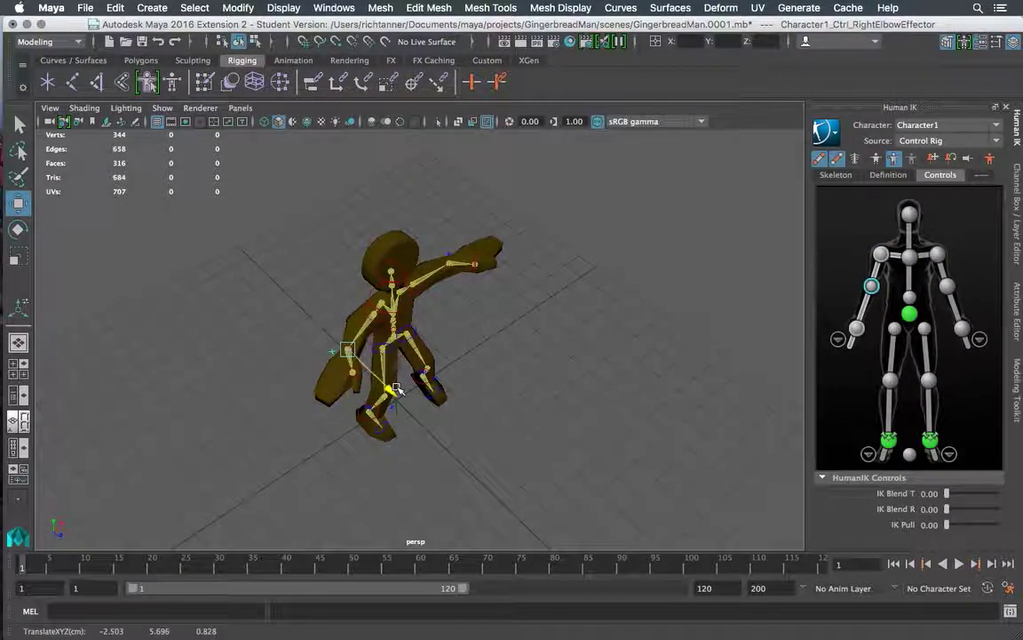
{"action": "key", "text": "Down"}
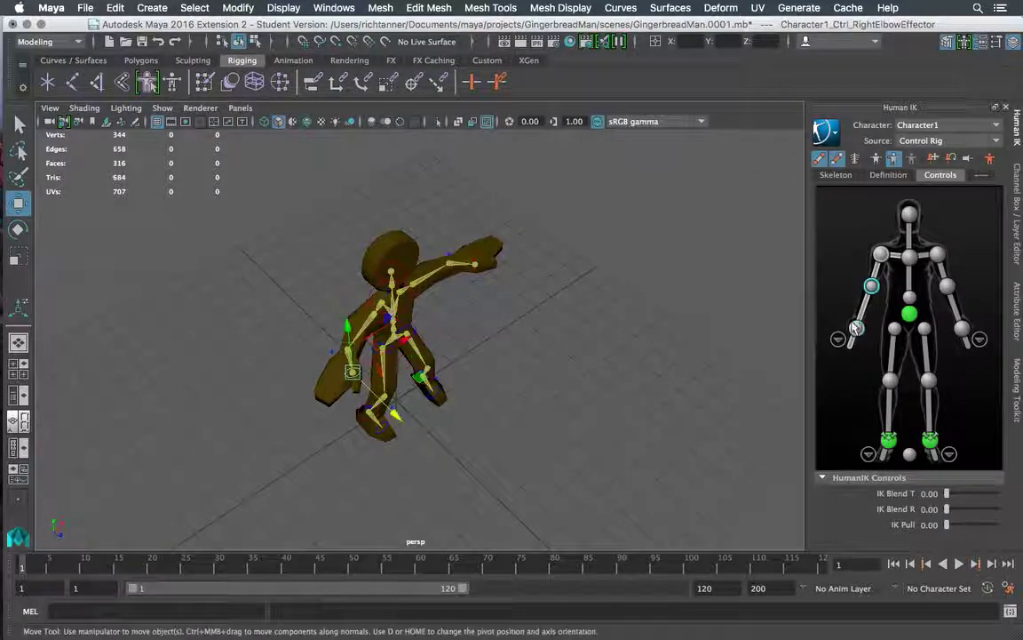
{"action": "middle_click_drag", "start_coordinate": [351, 334], "coordinate": [351, 317]}
{"action": "left_click_drag", "start_coordinate": [351, 351], "coordinate": [346, 329]}
Step: Move the head effector along its X axis to test how the neck and head deform
{"action": "left_click_drag", "start_coordinate": [532, 311], "coordinate": [416, 289], "text": "alt"}
{"action": "left_click", "coordinate": [467, 291]}
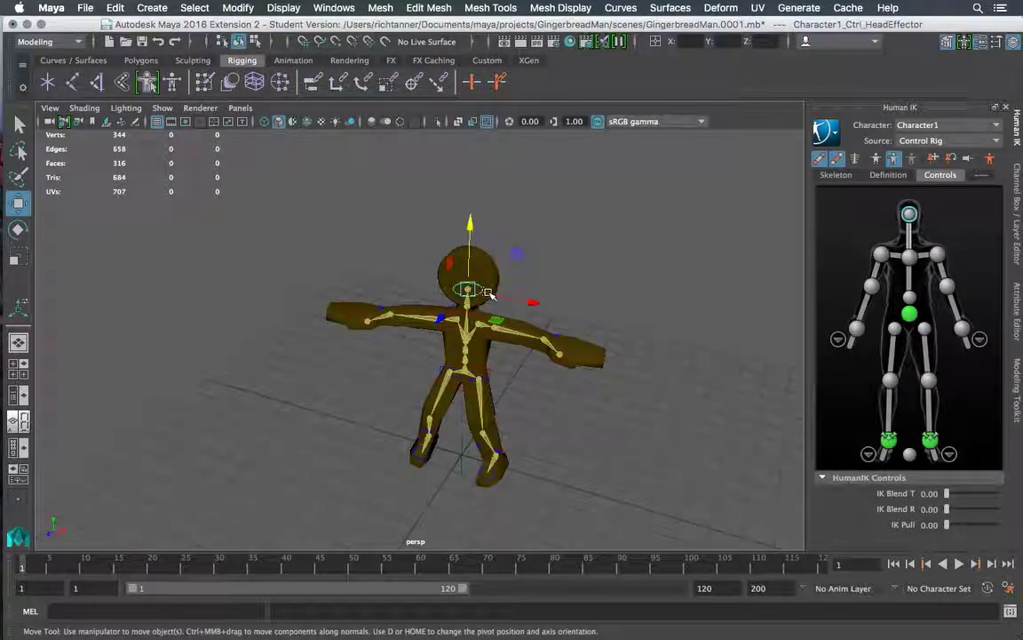
{"action": "mouse_move", "coordinate": [532, 301]}
{"action": "left_mouse_down"}
{"action": "mouse_move", "coordinate": [560, 306]}
{"action": "mouse_move", "coordinate": [521, 296]}
{"action": "mouse_move", "coordinate": [533, 307]}
{"action": "left_mouse_up"}
{"action": "left_click_drag", "start_coordinate": [488, 369], "coordinate": [462, 377], "text": "alt"}
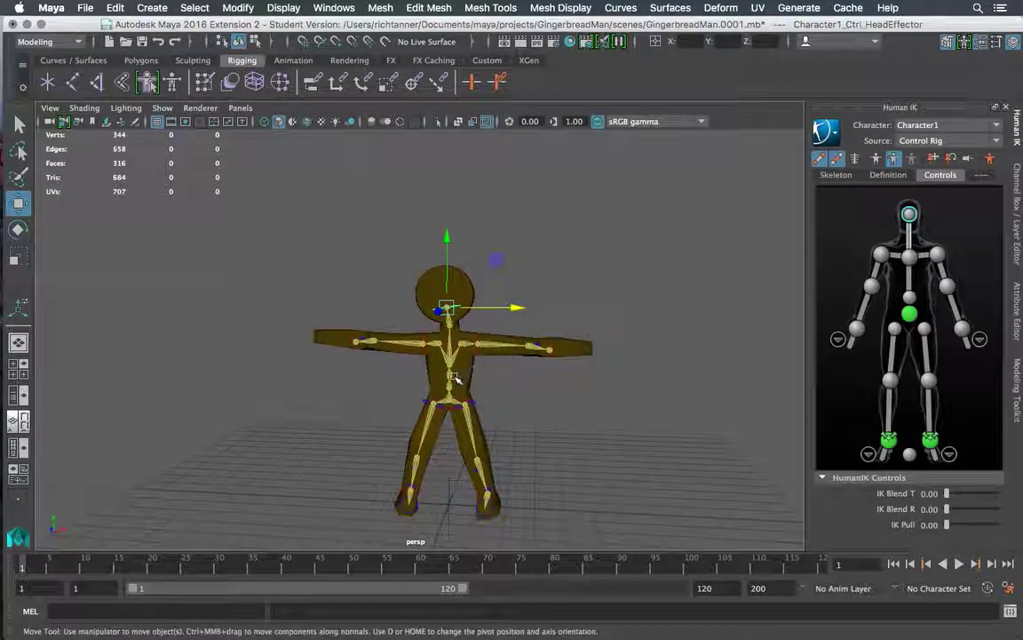
Step: Rotate the left knee effector slightly with the Rotate tool to test the leg's deformation
{"action": "left_click", "coordinate": [484, 433]}
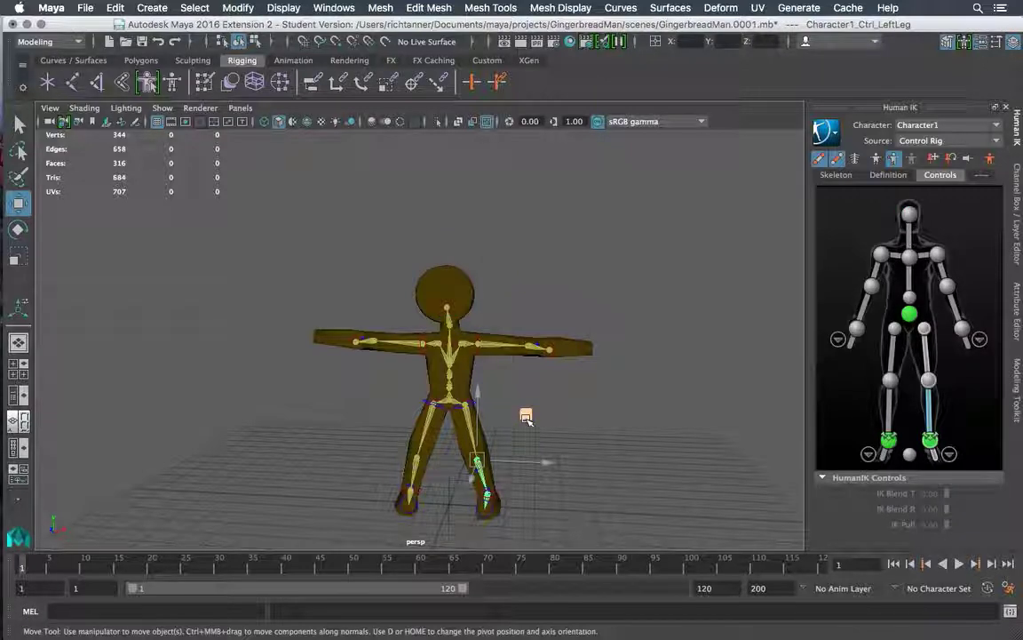
{"action": "left_click", "coordinate": [481, 369]}
{"action": "left_click", "coordinate": [18, 229]}
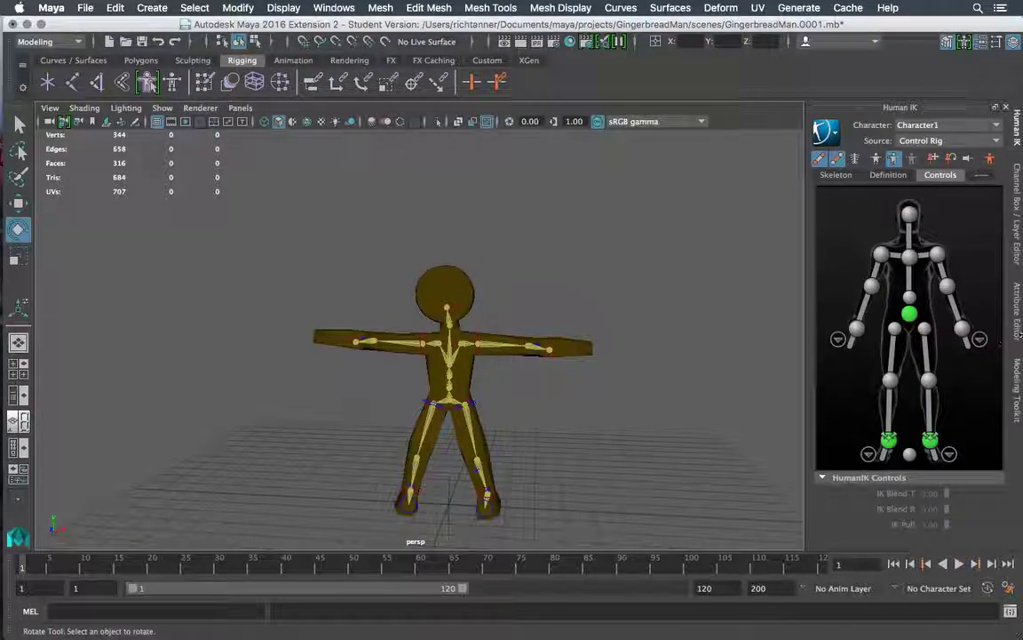
{"action": "left_click", "coordinate": [928, 380]}
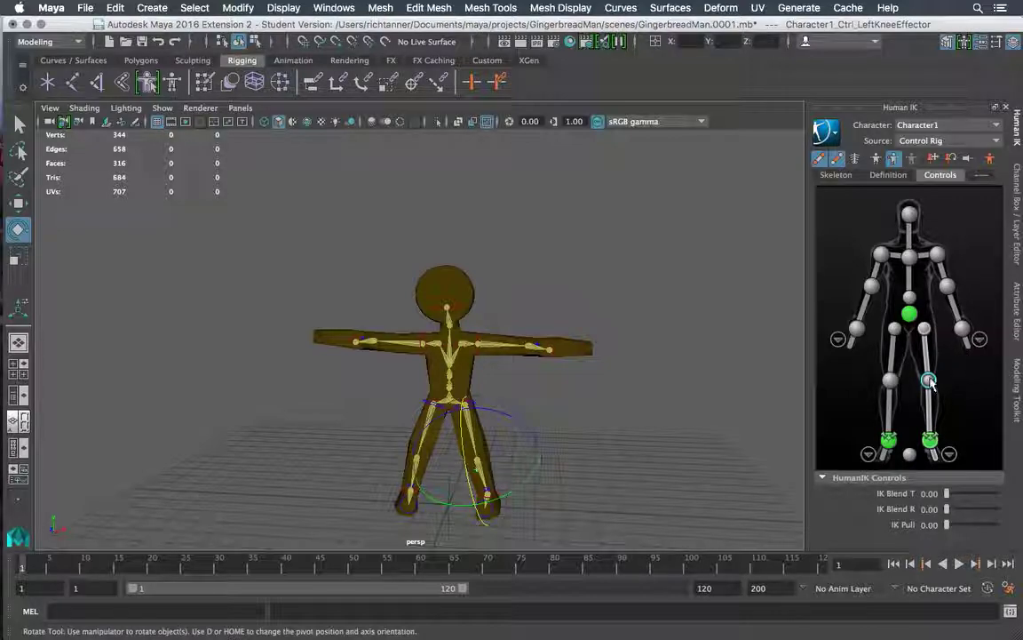
{"action": "left_click_drag", "start_coordinate": [462, 435], "coordinate": [460, 447]}
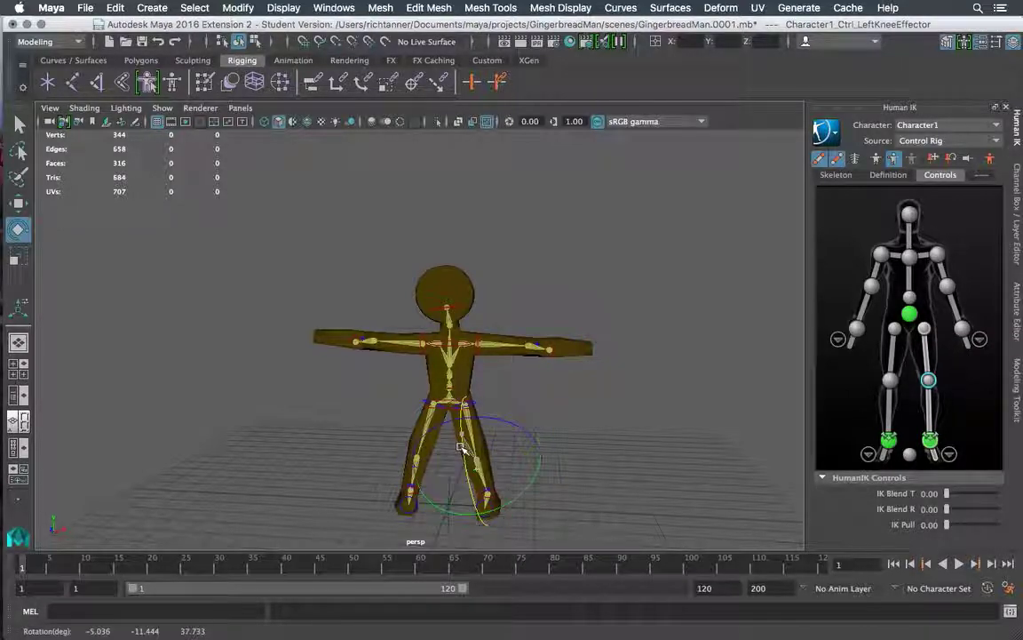
Step: Raise the left ankle effector with the Move tool and check how the leg deforms from another angle
{"action": "left_click", "coordinate": [929, 439]}
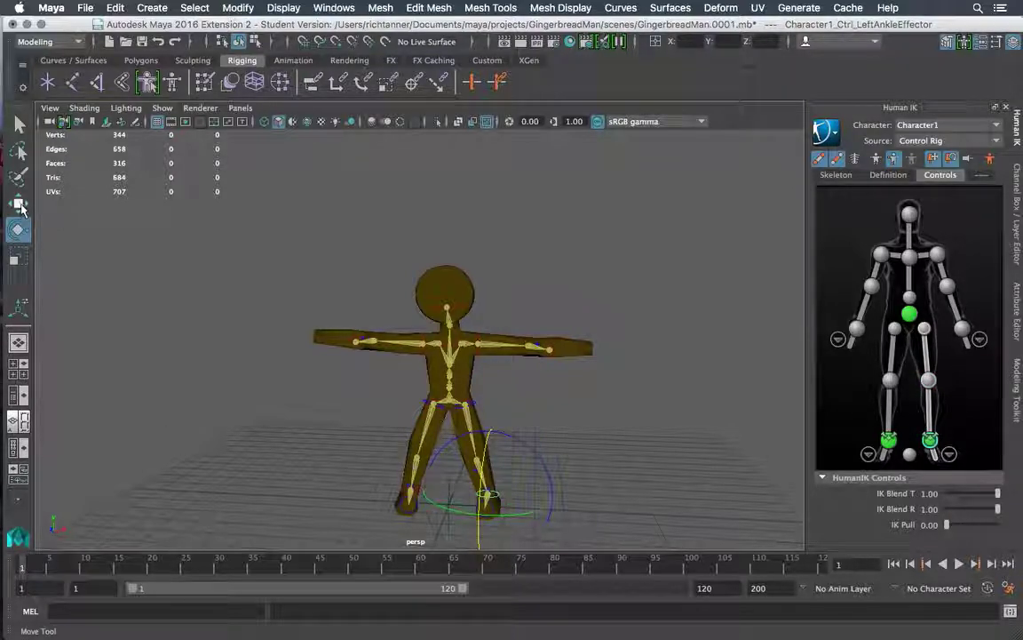
{"action": "left_click", "coordinate": [19, 205]}
{"action": "left_click_drag", "start_coordinate": [675, 373], "coordinate": [490, 435], "text": "alt"}
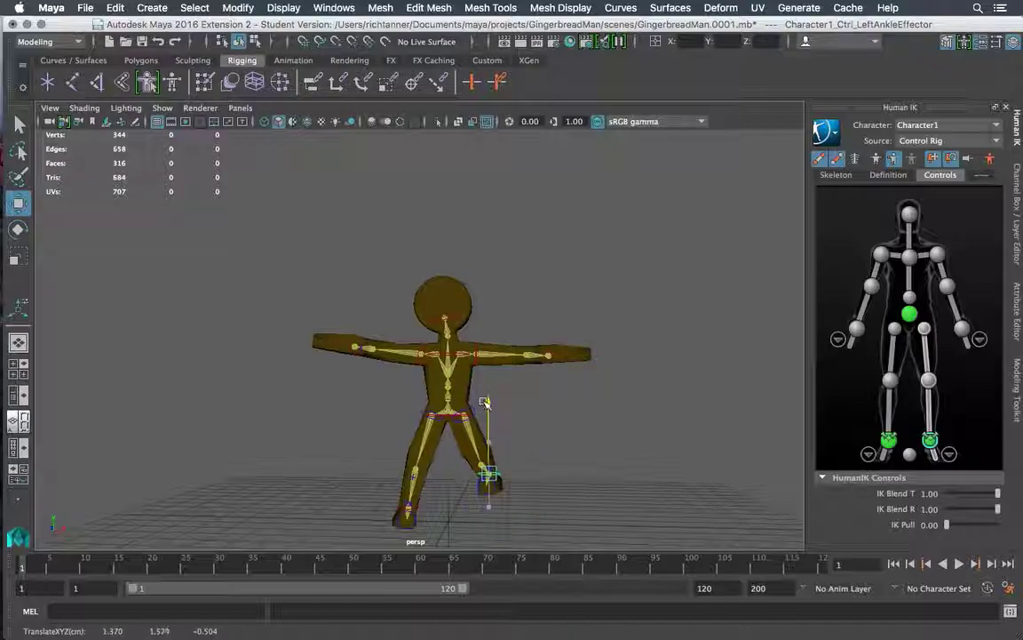
{"action": "left_click_drag", "start_coordinate": [571, 404], "coordinate": [621, 415], "text": "alt"}
{"action": "left_click", "coordinate": [500, 416]}
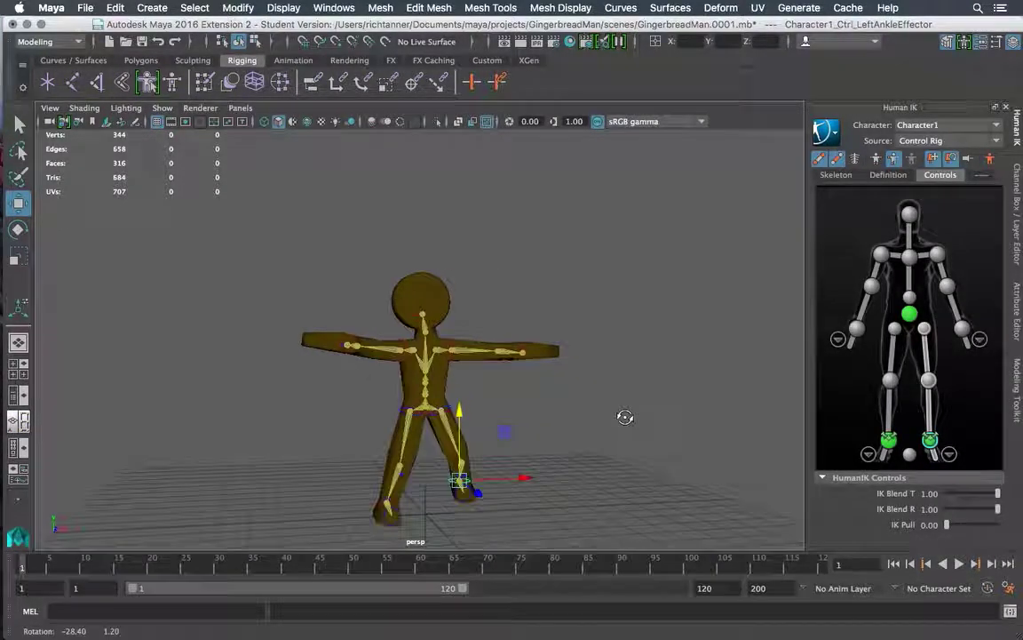
Step: Select all body controls of the rig, put the character in its stance pose, and deselect everything to inspect the result
{"action": "scroll", "coordinate": [619, 413], "scroll_direction": "down", "scroll_amount": 3}
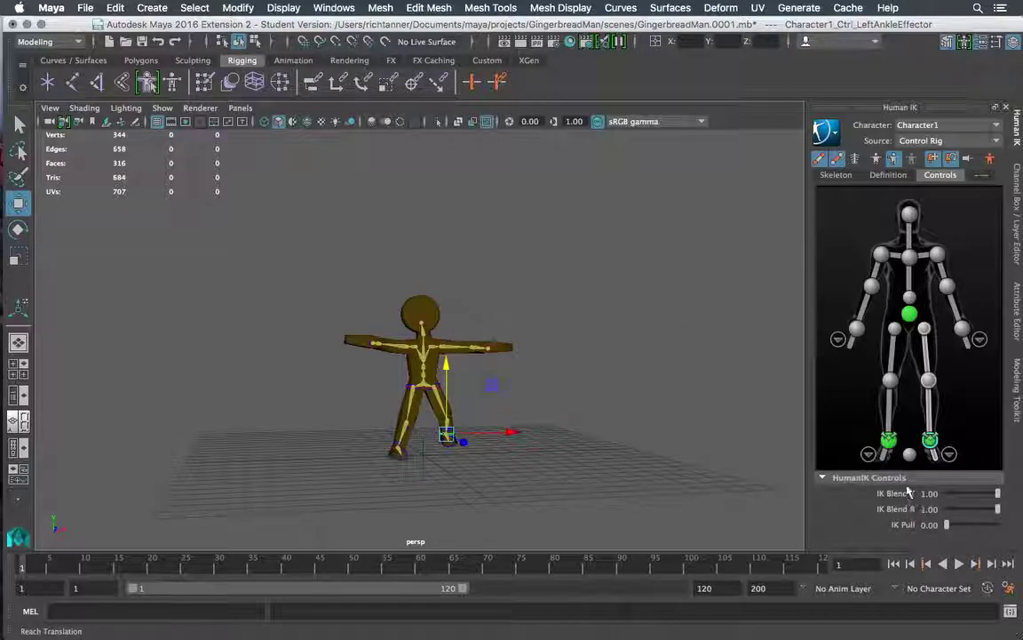
{"action": "left_click", "coordinate": [909, 454]}
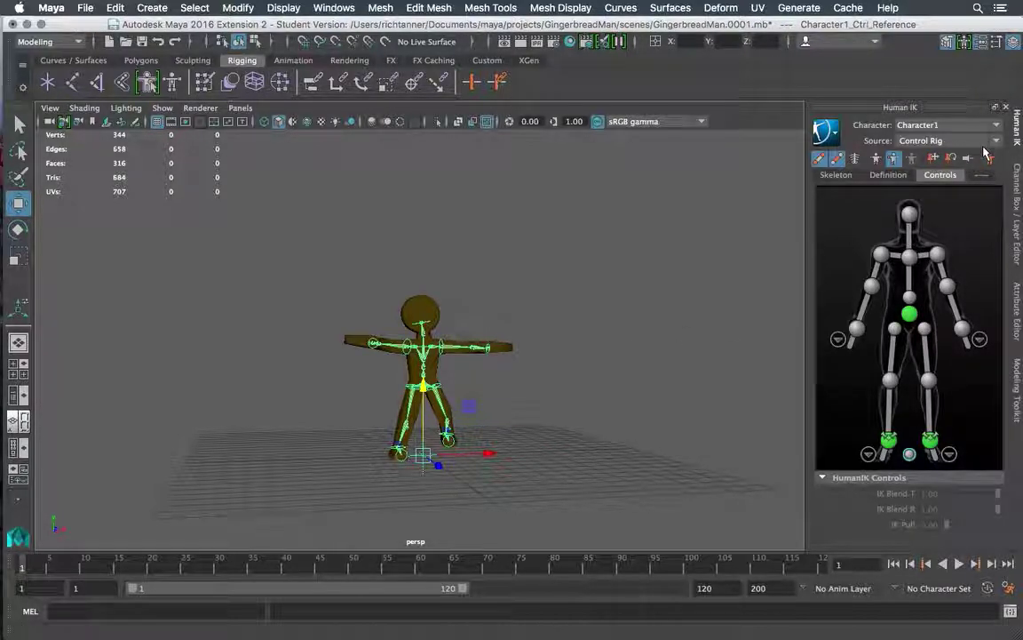
{"action": "left_click", "coordinate": [992, 159]}
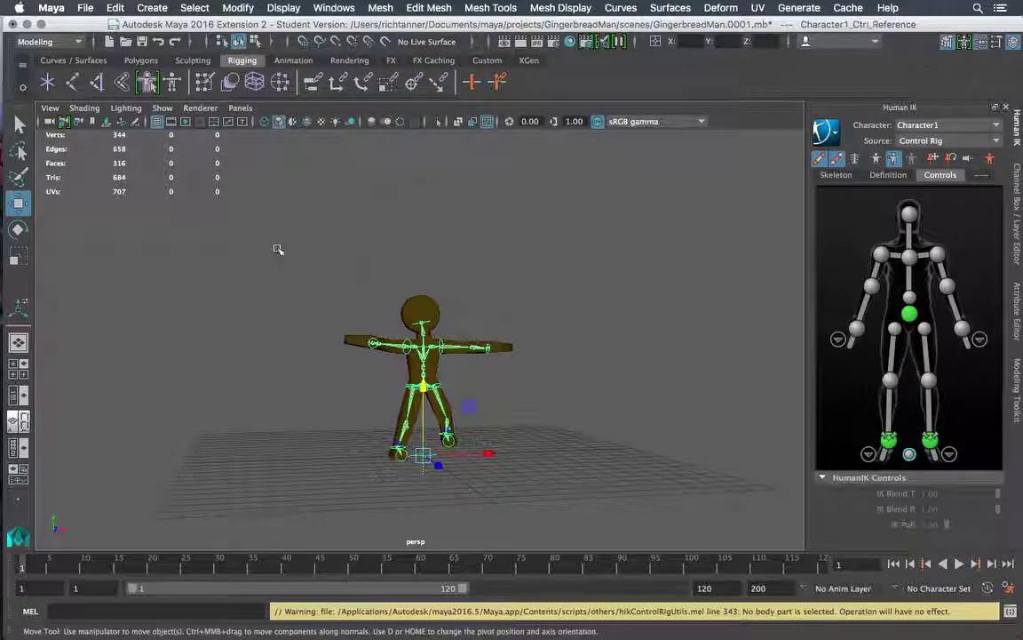
{"action": "left_click_drag", "start_coordinate": [224, 236], "coordinate": [602, 485]}
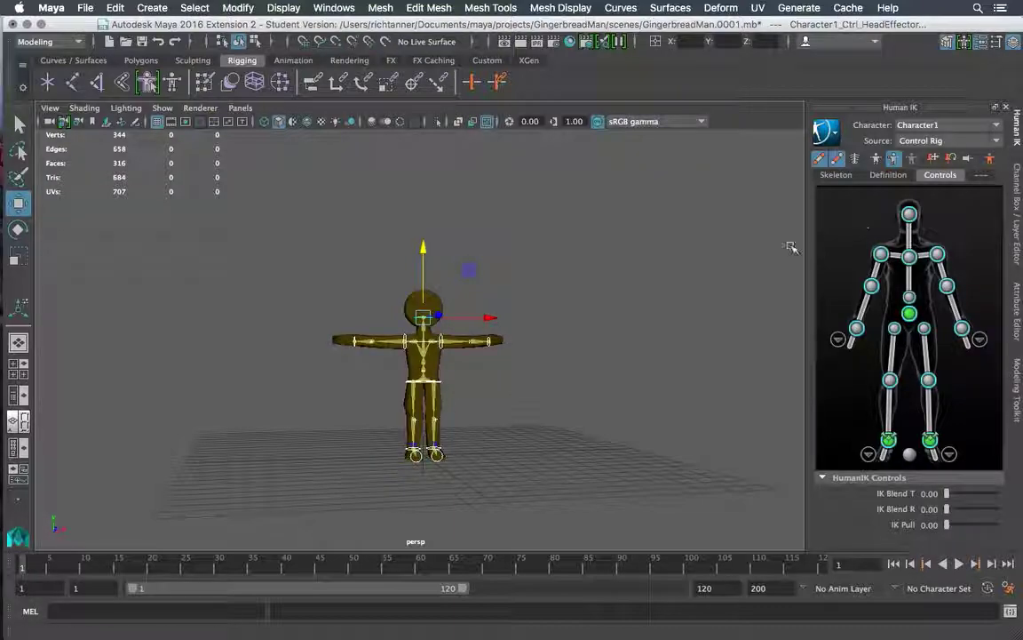
{"action": "left_click_drag", "start_coordinate": [631, 266], "coordinate": [555, 318], "text": "alt"}
{"action": "scroll", "coordinate": [586, 294], "scroll_direction": "up", "scroll_amount": 3}
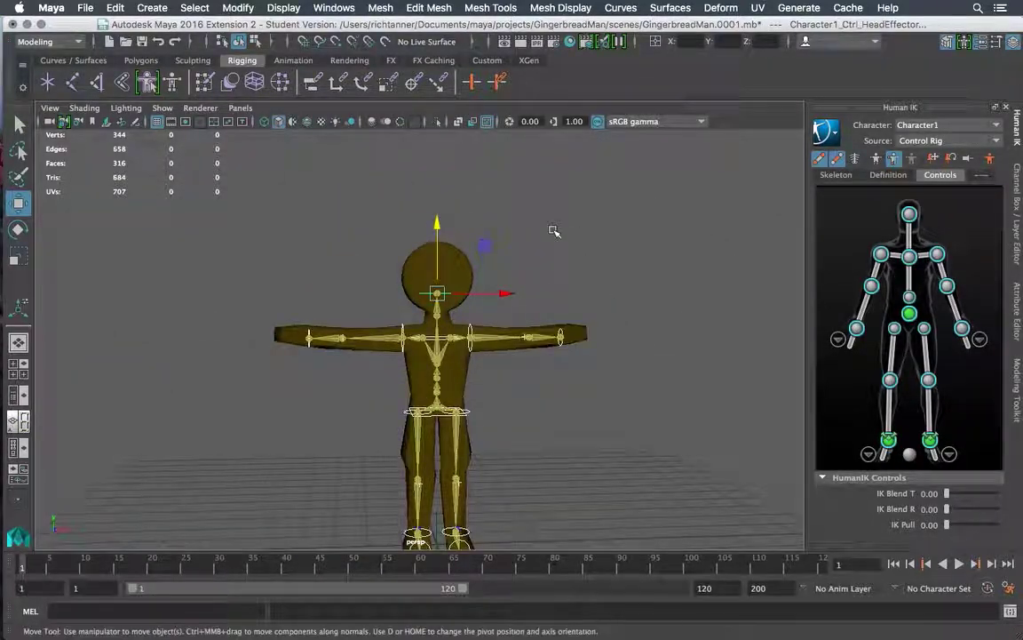
{"action": "left_click", "coordinate": [557, 232]}
{"action": "left_click_drag", "start_coordinate": [558, 243], "coordinate": [541, 189], "text": "alt"}
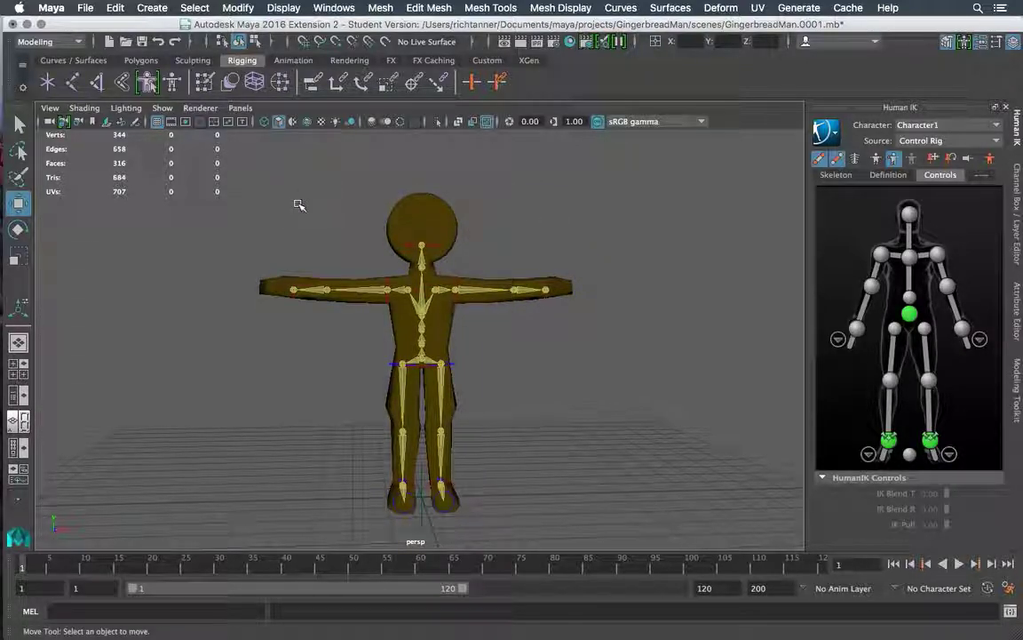
{"action": "left_click_drag", "start_coordinate": [300, 206], "coordinate": [327, 217], "text": "alt"}
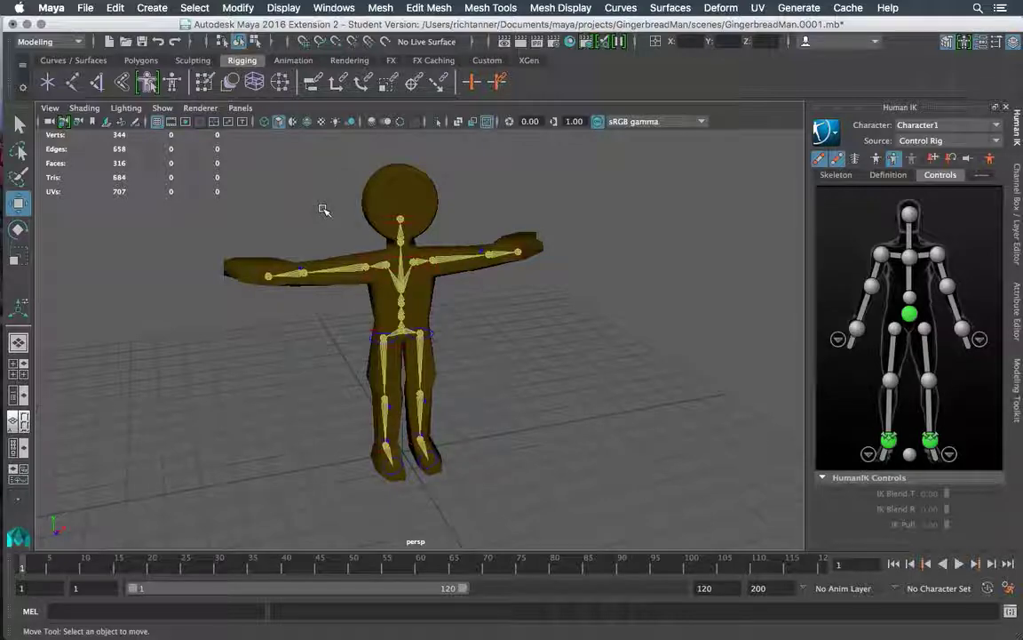